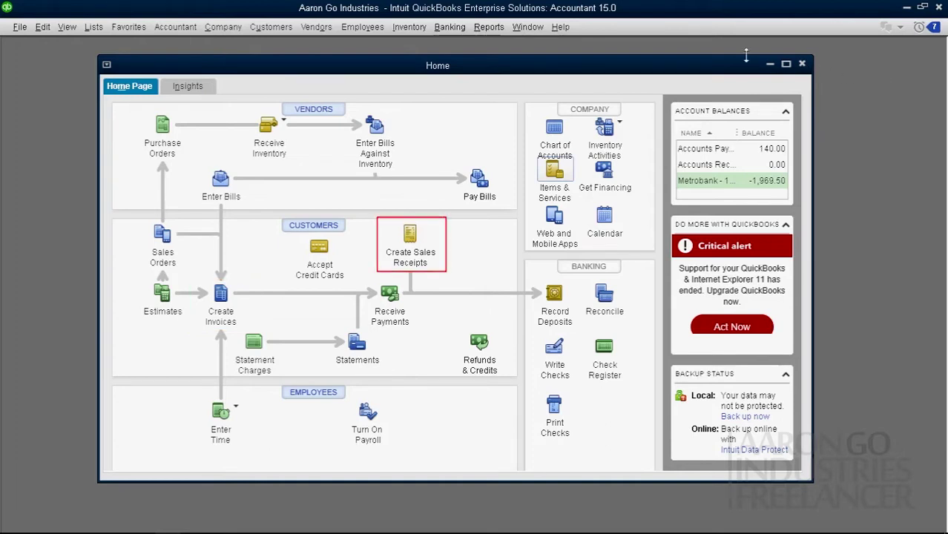
Step: Open the sales receipt entry form and collapse its customer history pane
left_click(411, 235)
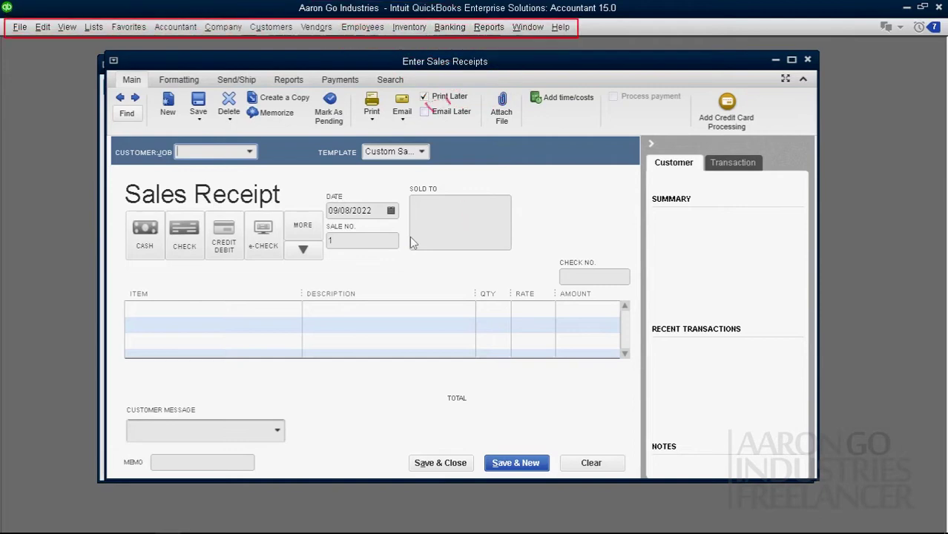
left_click(272, 26)
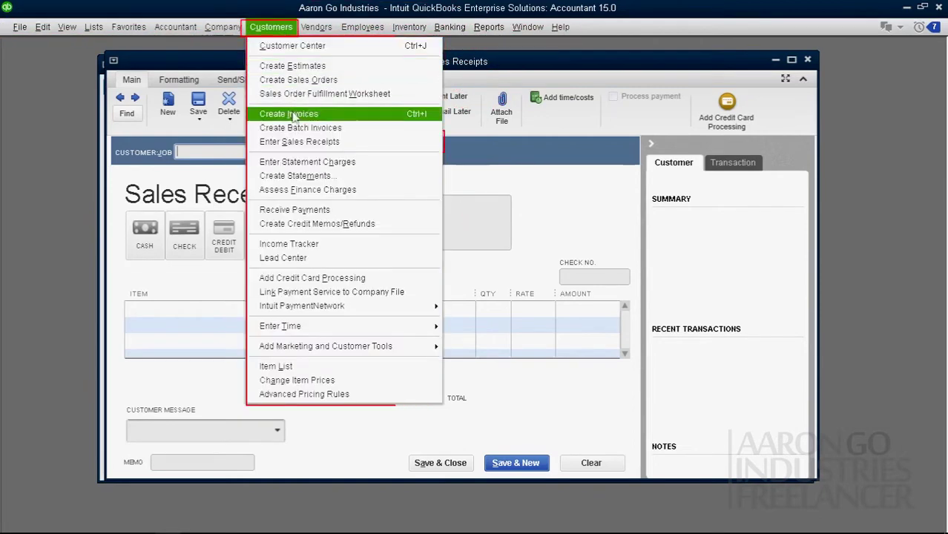
left_click(343, 143)
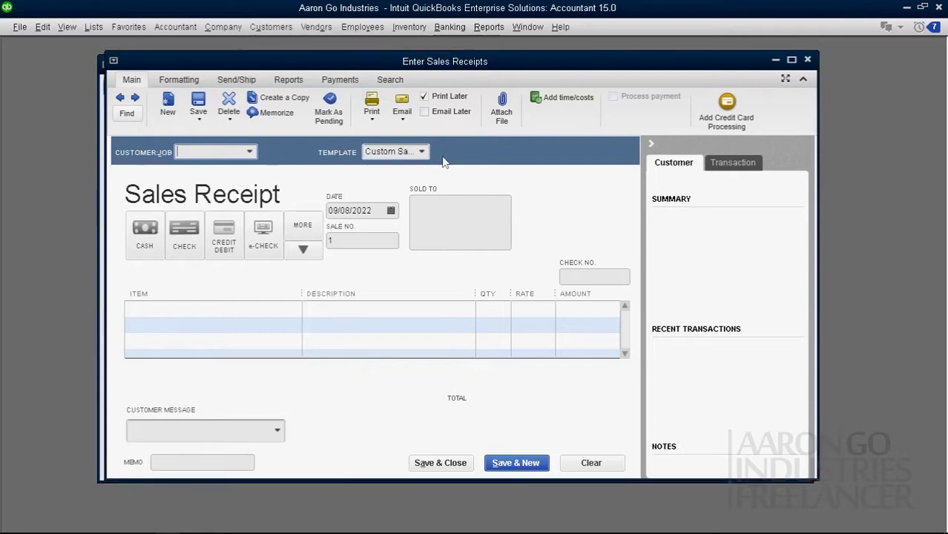
left_click(651, 144)
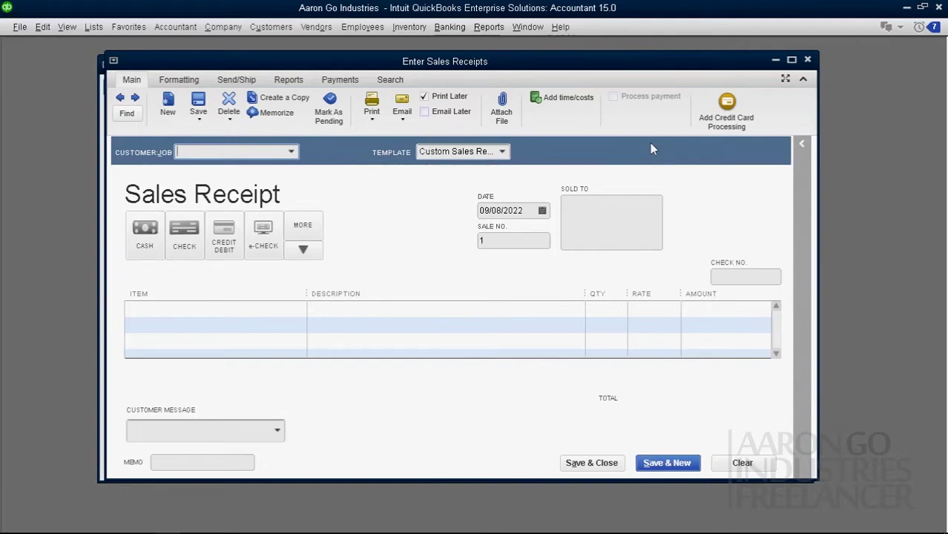
Step: Choose Walk-in Customer for the sales receipt and set the payment method to Cash
left_click(293, 154)
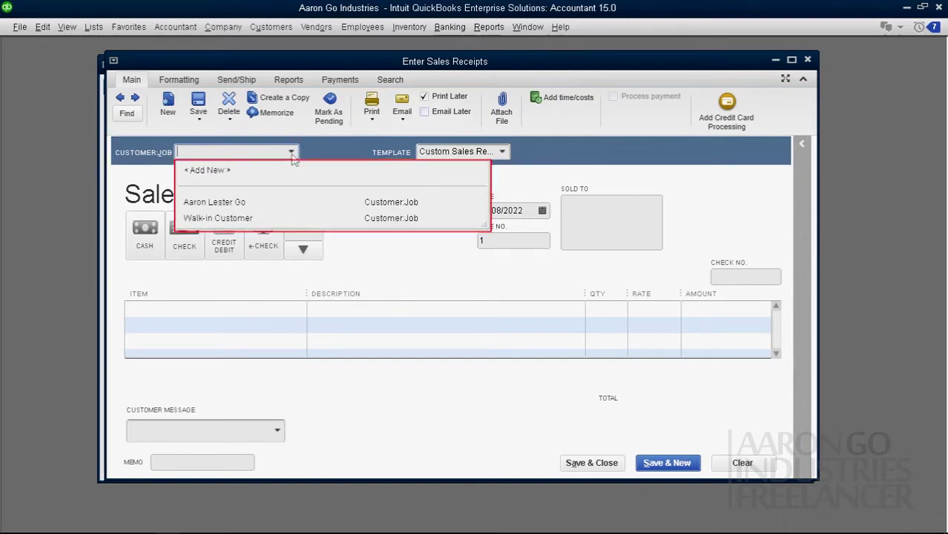
left_click(373, 216)
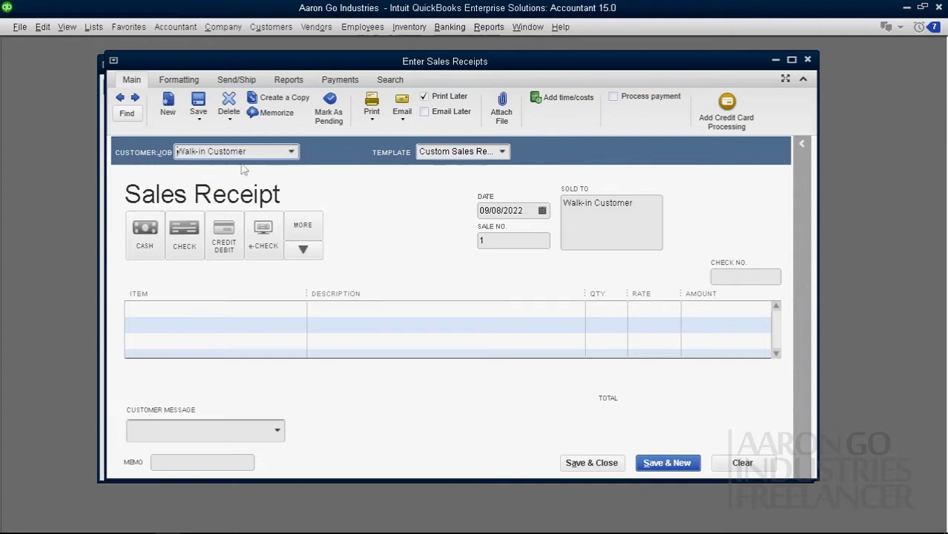
left_click(148, 234)
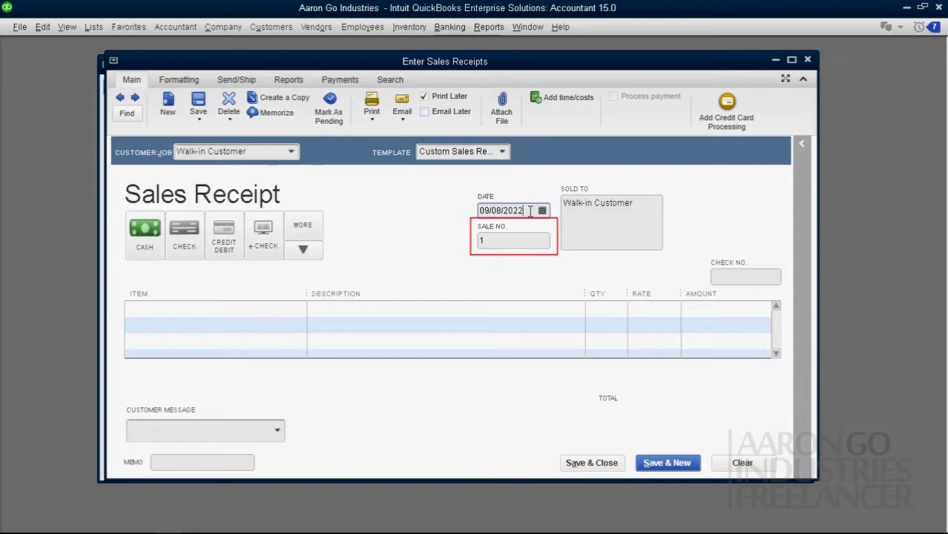
Step: Set the sales receipt's sale number to 00001
left_click(510, 239)
type("0001")
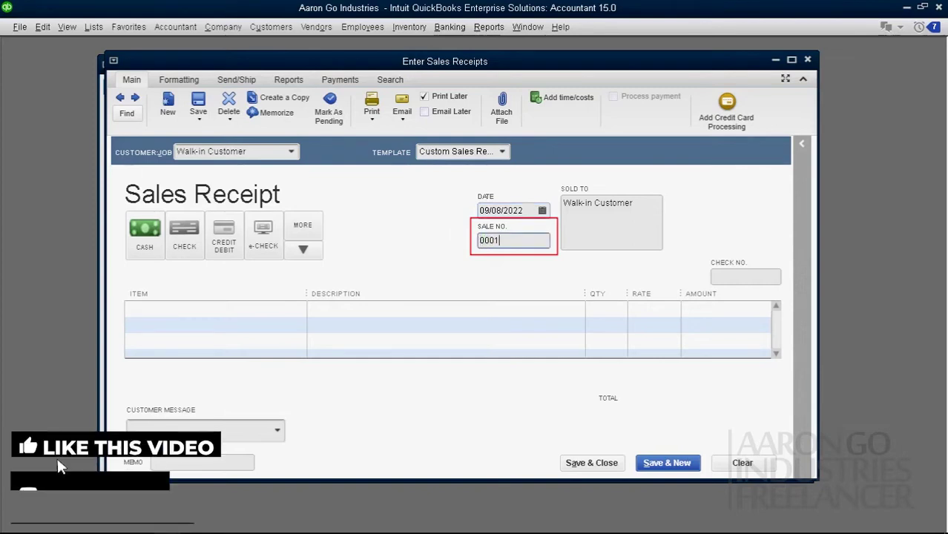
key("BackSpace")
type("01")
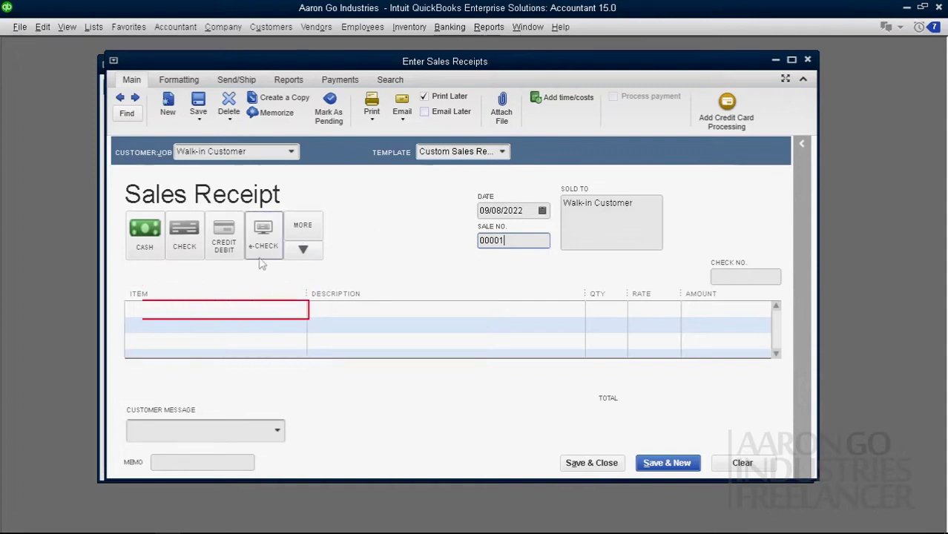
Step: Enter item RegE-L10 (Regular White Egg Large 10gms) on the first receipt line with a quantity of 5
left_click(216, 310)
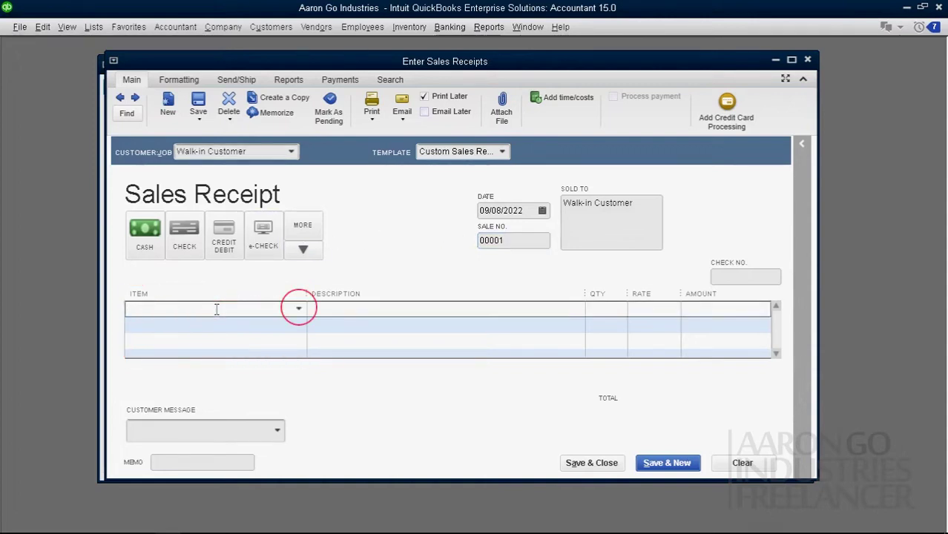
left_click(299, 310)
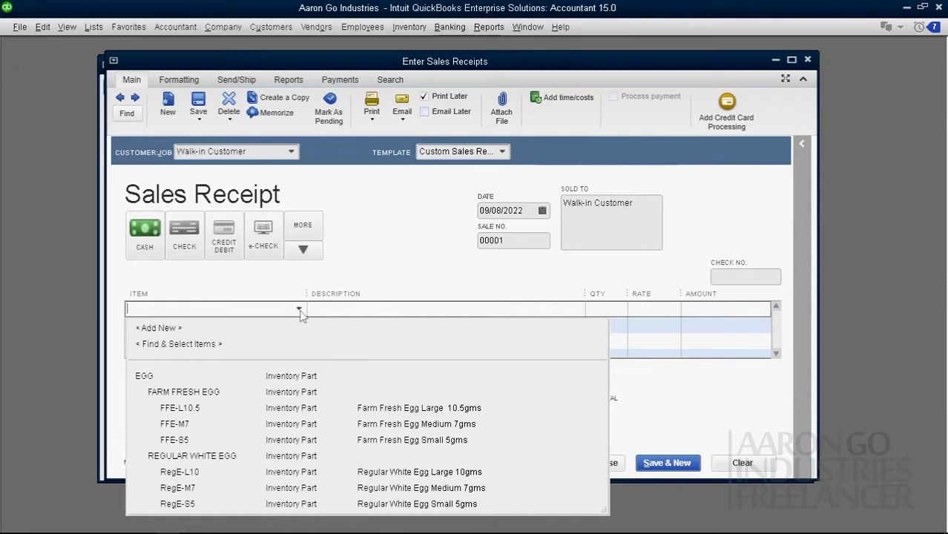
left_click(300, 312)
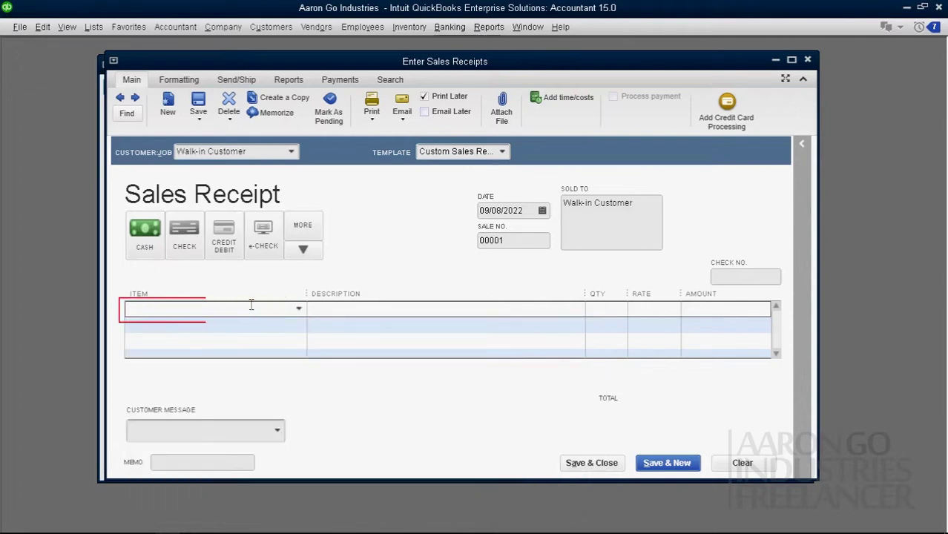
type("RegE-L10")
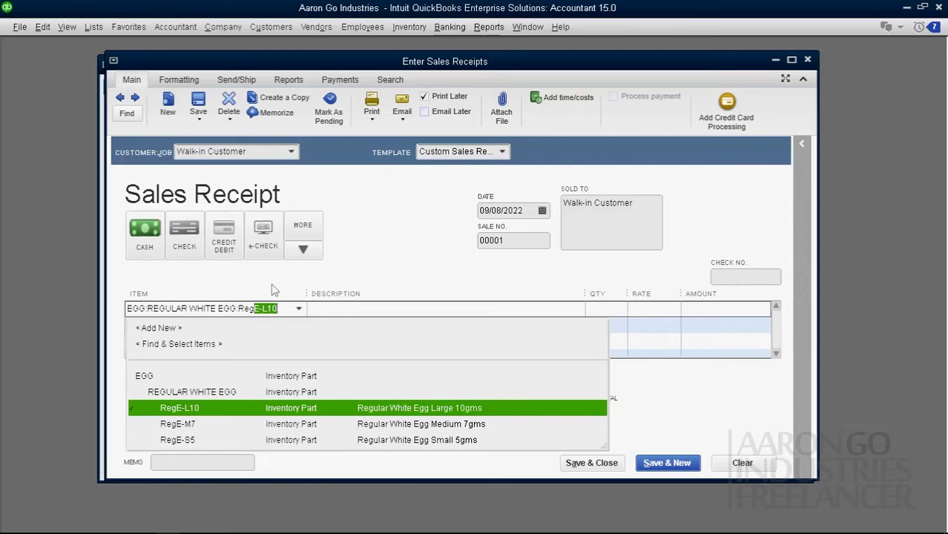
left_click(225, 415)
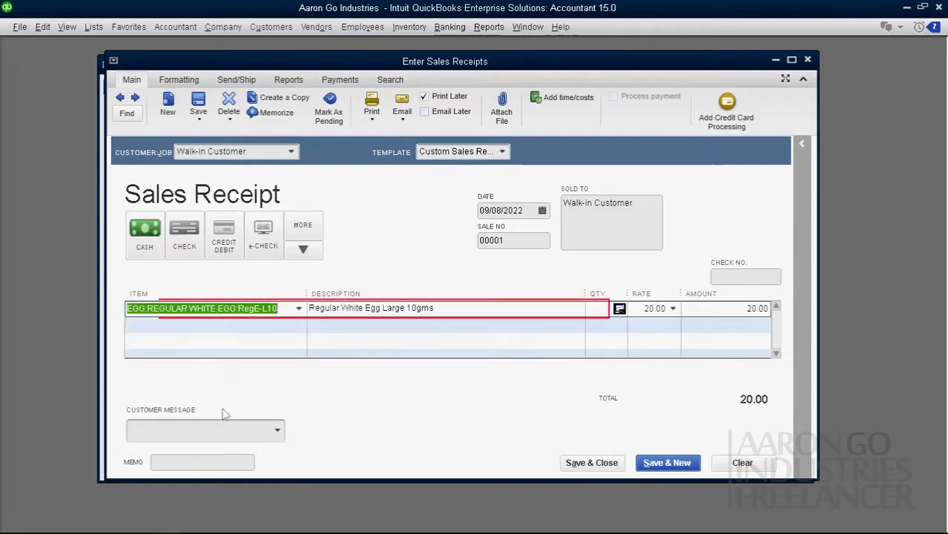
left_click(591, 309)
type("5")
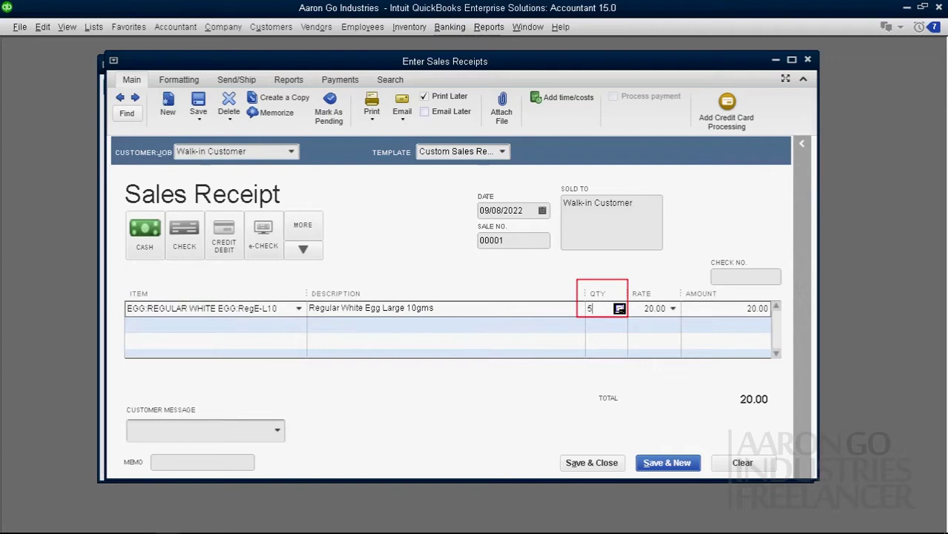
Step: Add item RegE-M7 (Regular White Egg Medium 7gms) on the second receipt line
left_click(297, 327)
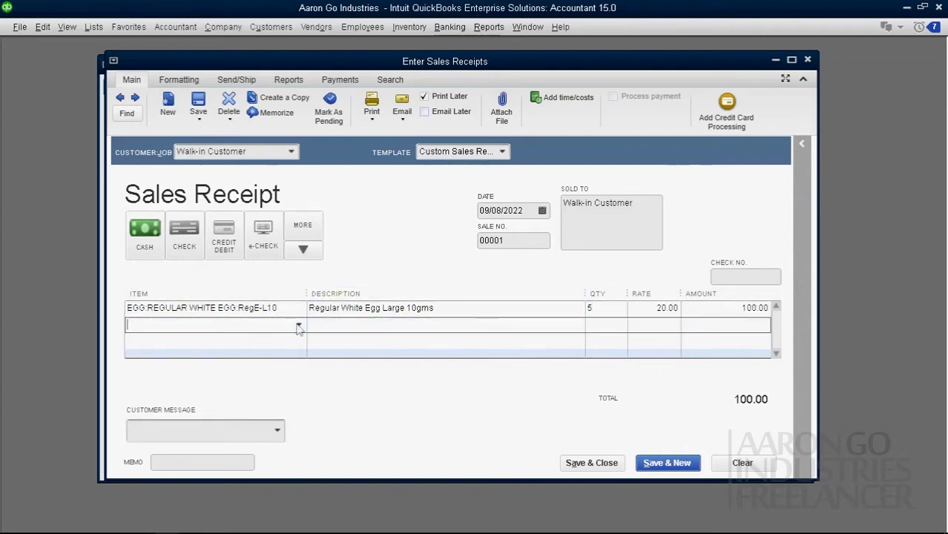
left_click(298, 327)
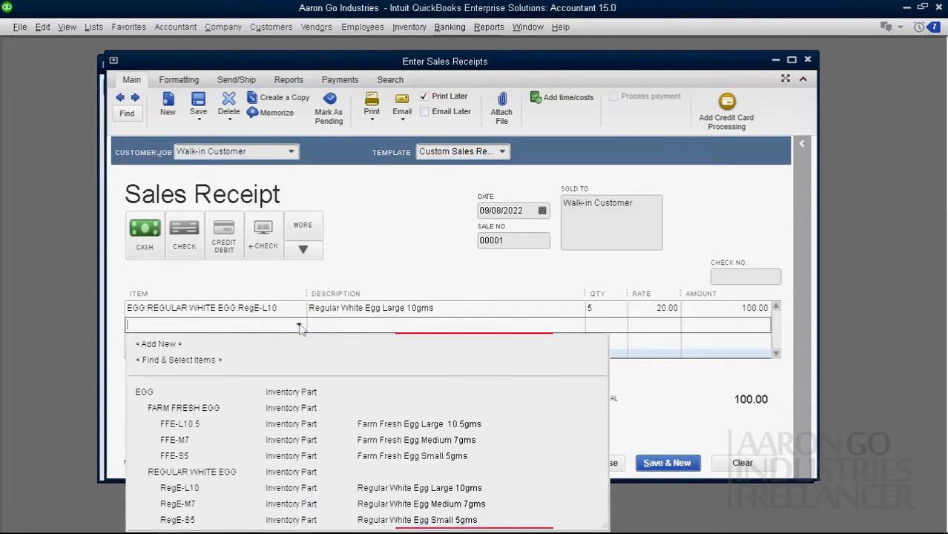
left_click(257, 509)
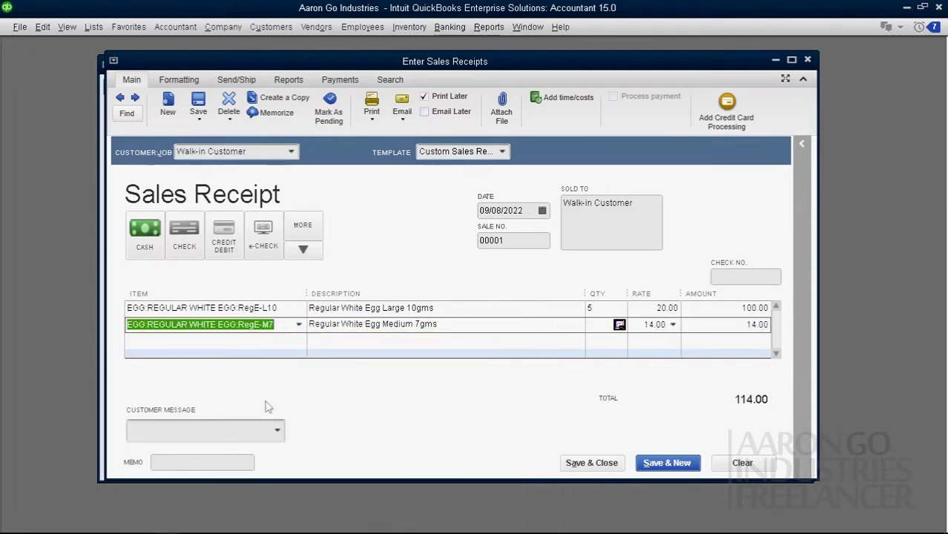
left_click(299, 325)
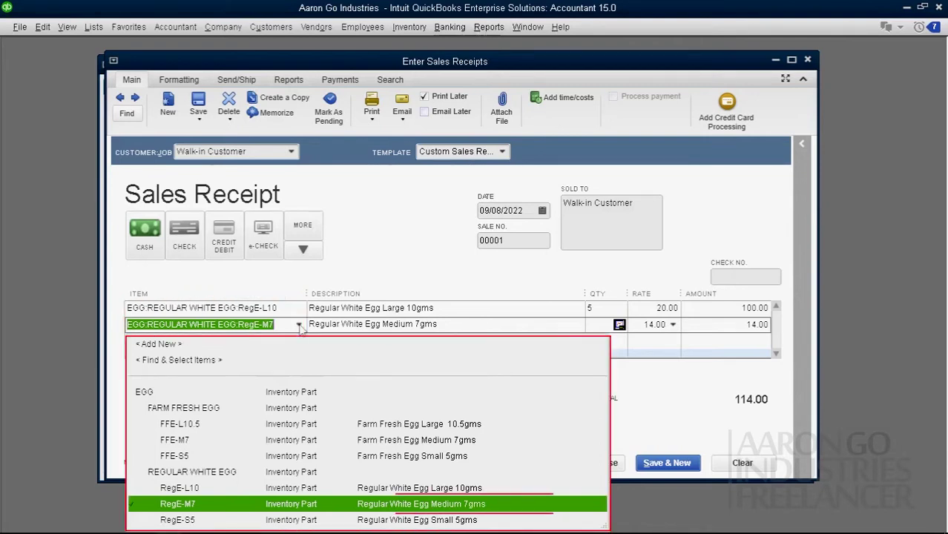
left_click(270, 503)
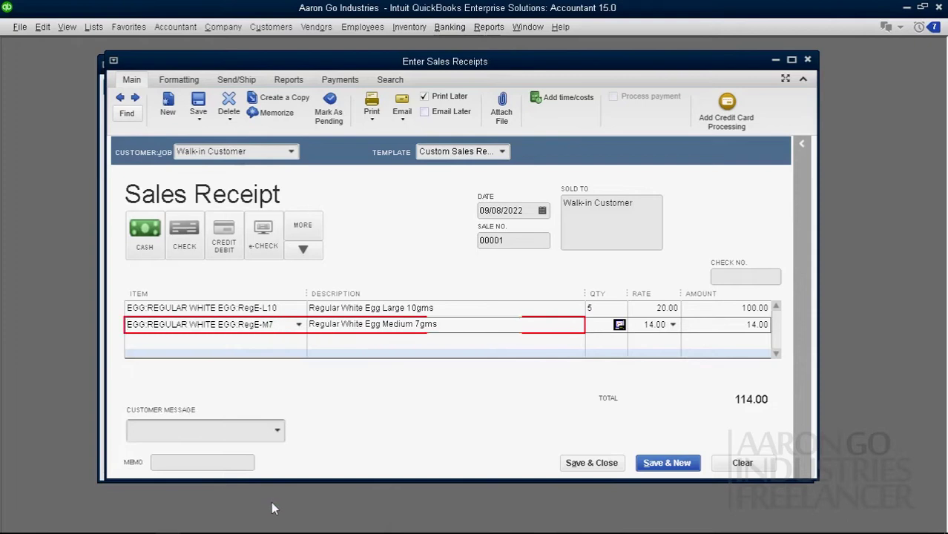
Step: Add item RegE-S5 (Regular White Egg Small 5gms) on the third receipt line
left_click(212, 339)
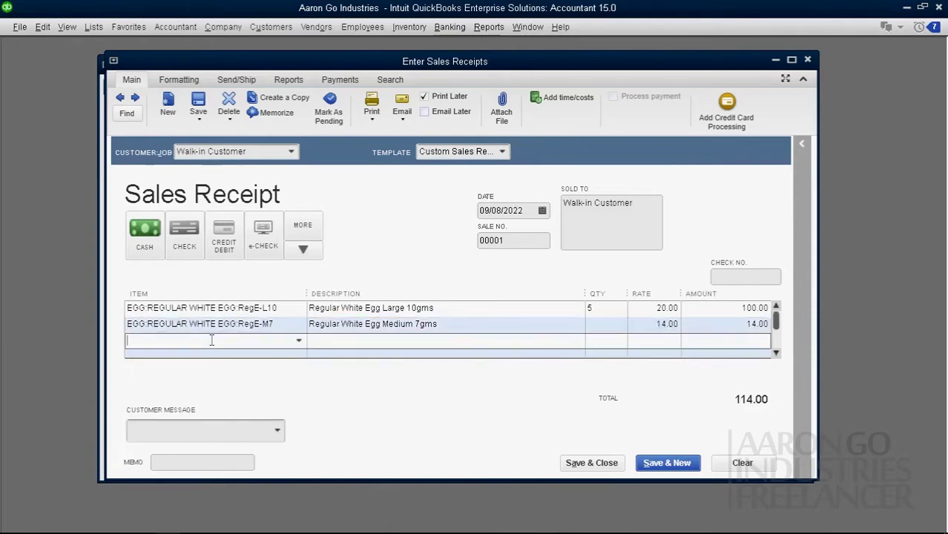
type("RegE-L10")
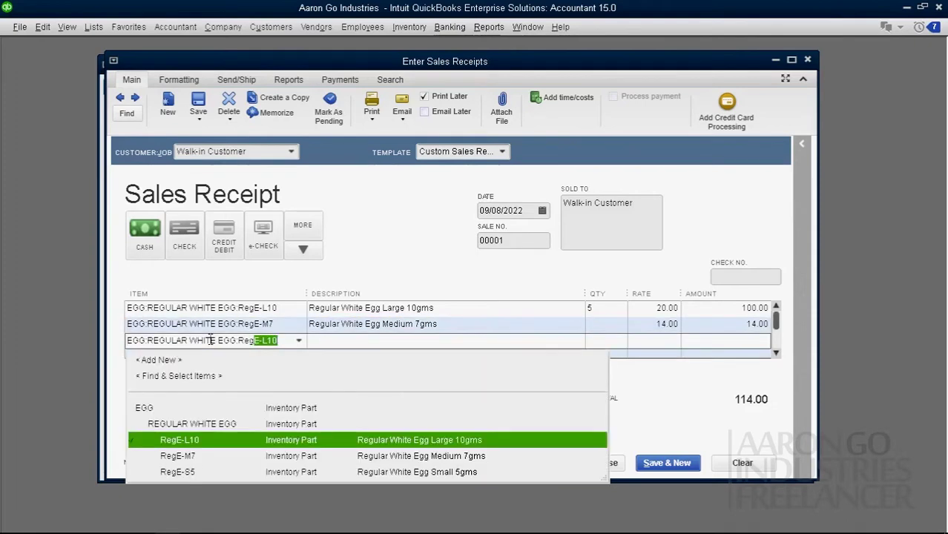
left_click(185, 474)
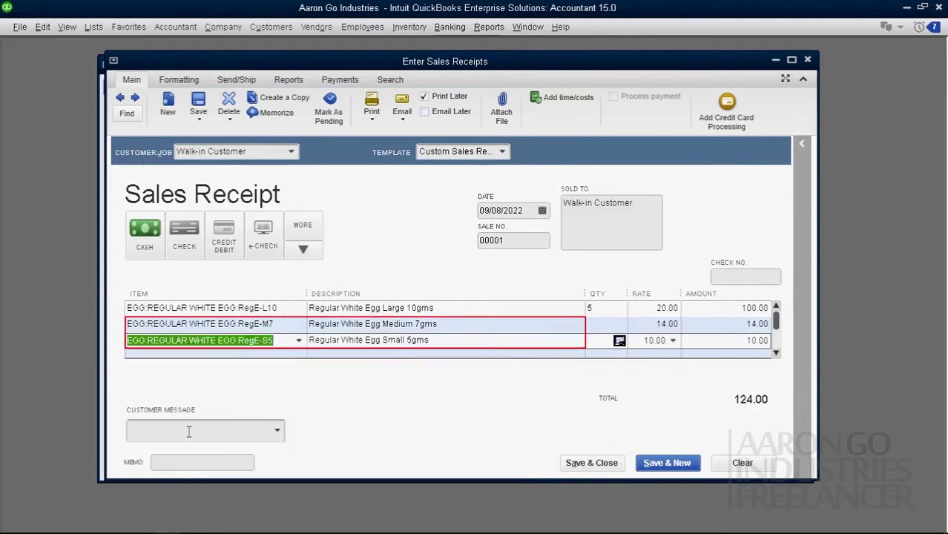
Step: Set the quantity to 5 for both the RegE-M7 and RegE-S5 lines
left_click(596, 324)
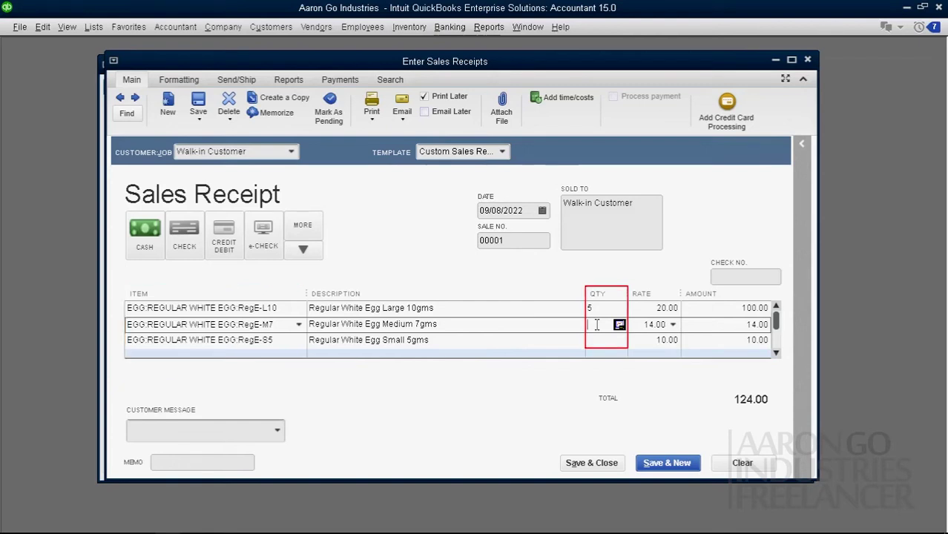
type("5")
key("Down")
type("5")
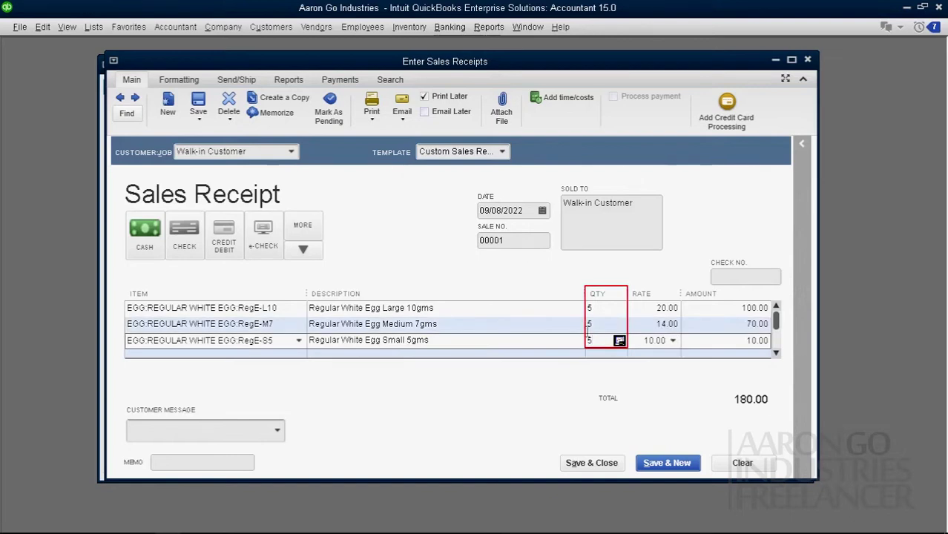
left_click(546, 313)
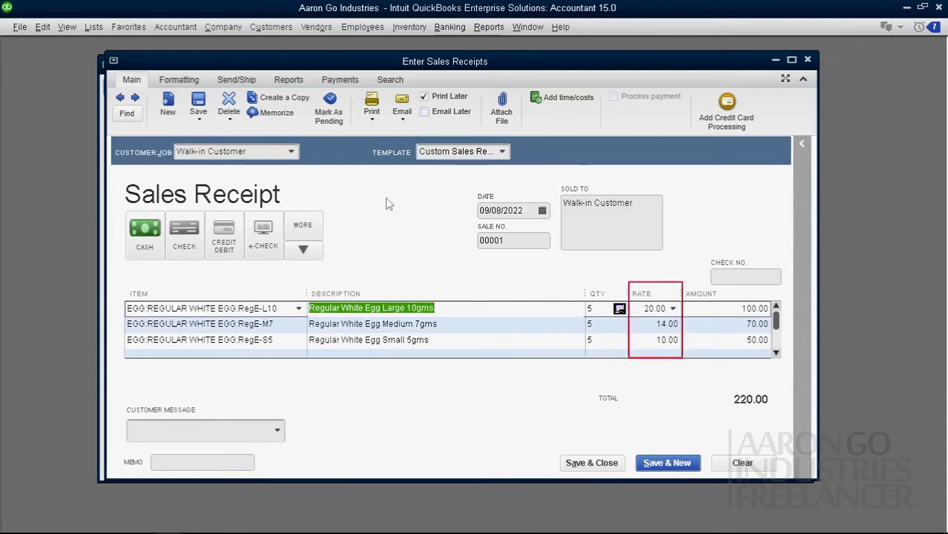
Step: Save the completed sales receipt and start a new blank one
left_click(503, 239)
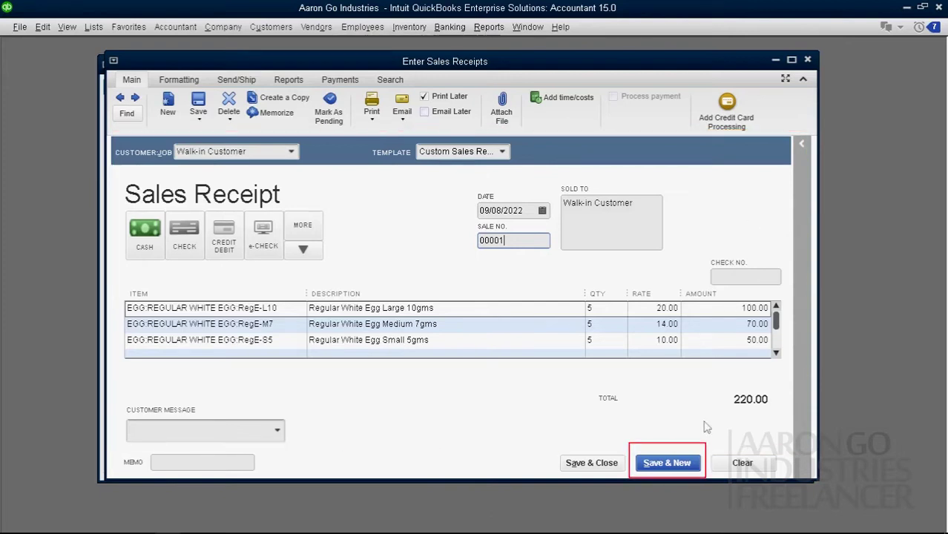
left_click(661, 464)
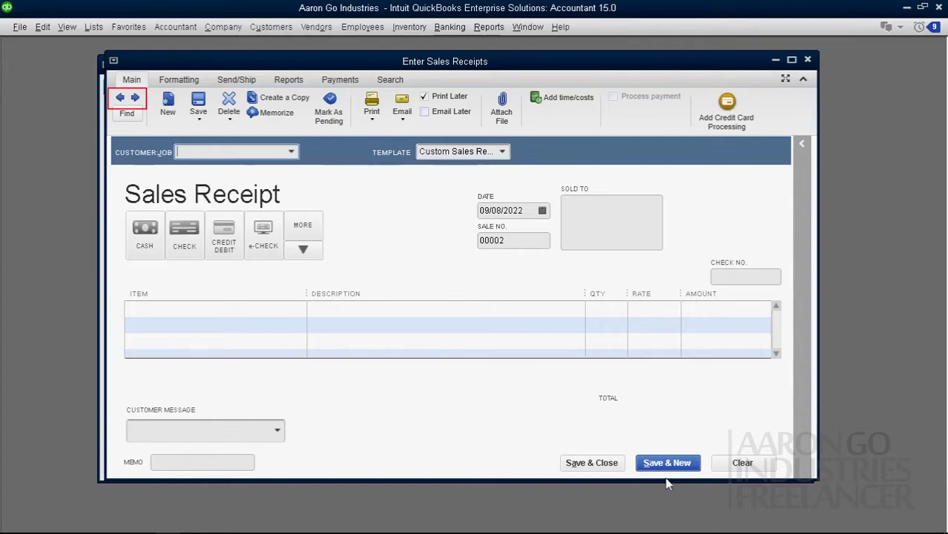
Step: Page back and forth to review the saved sales receipt, and close the sales receipt window
left_click(121, 98)
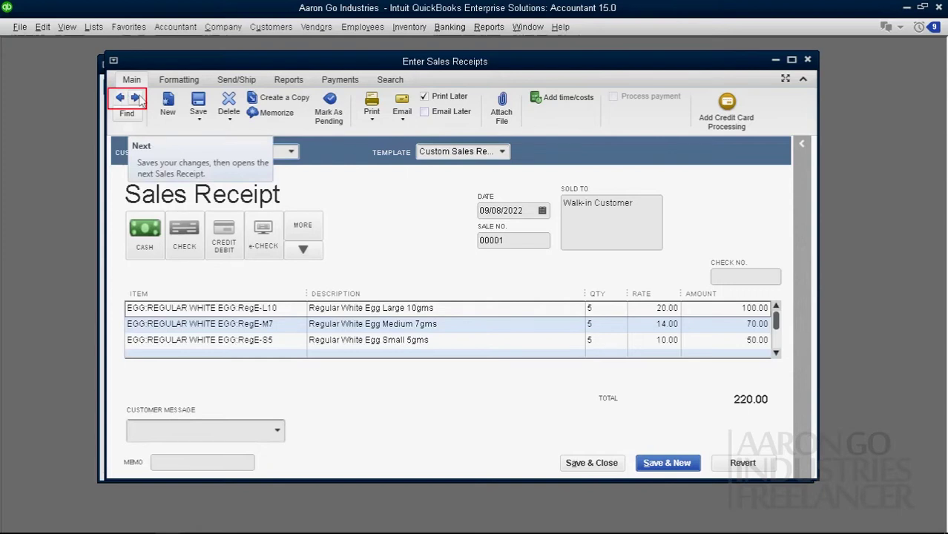
left_click(137, 99)
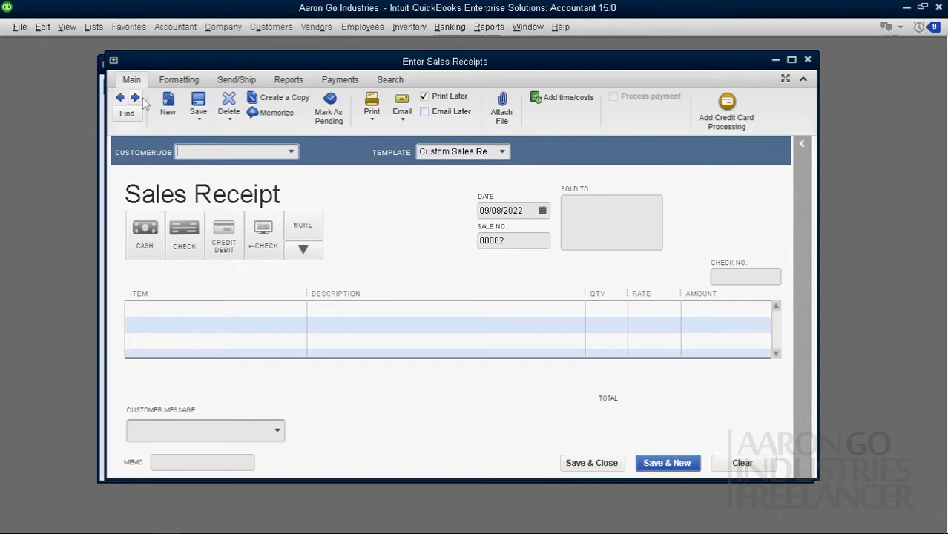
left_click(122, 98)
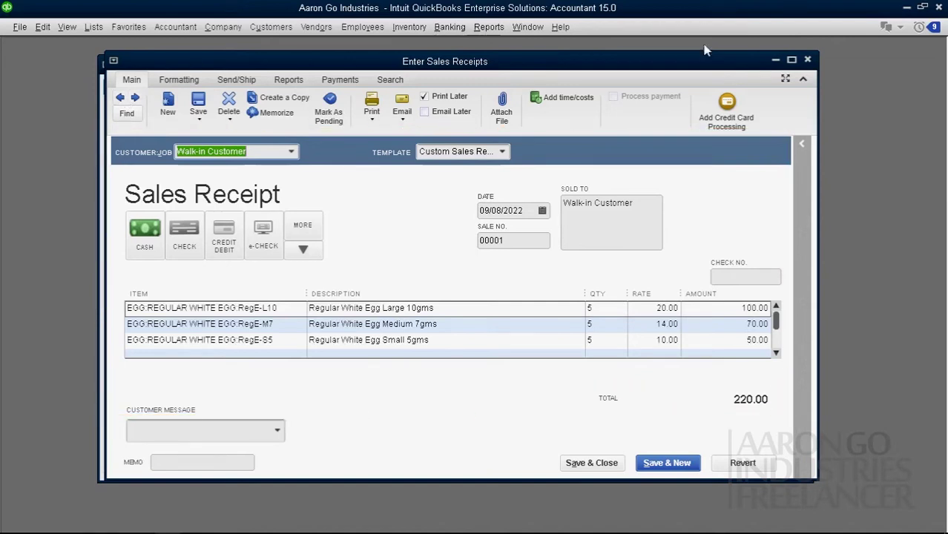
left_click(808, 60)
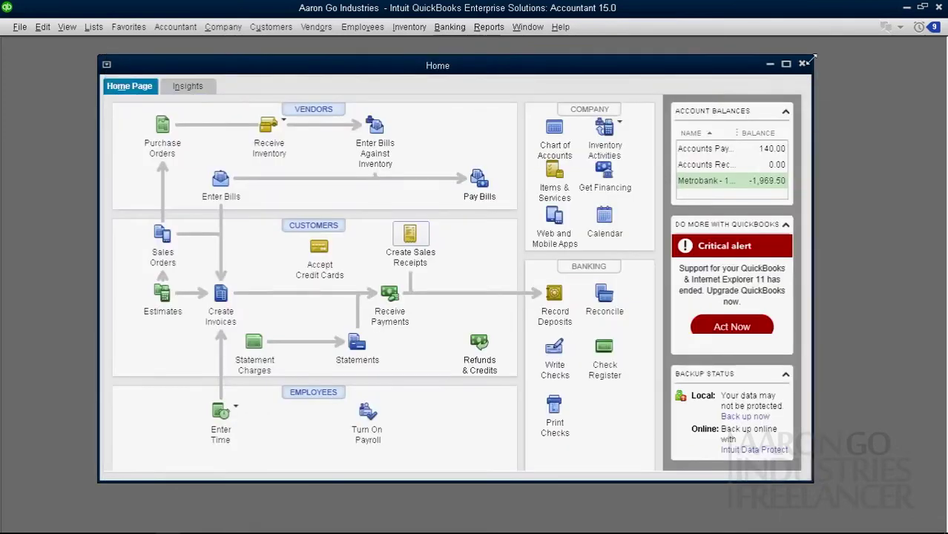
Step: Open a new blank customer invoice form
left_click(222, 294)
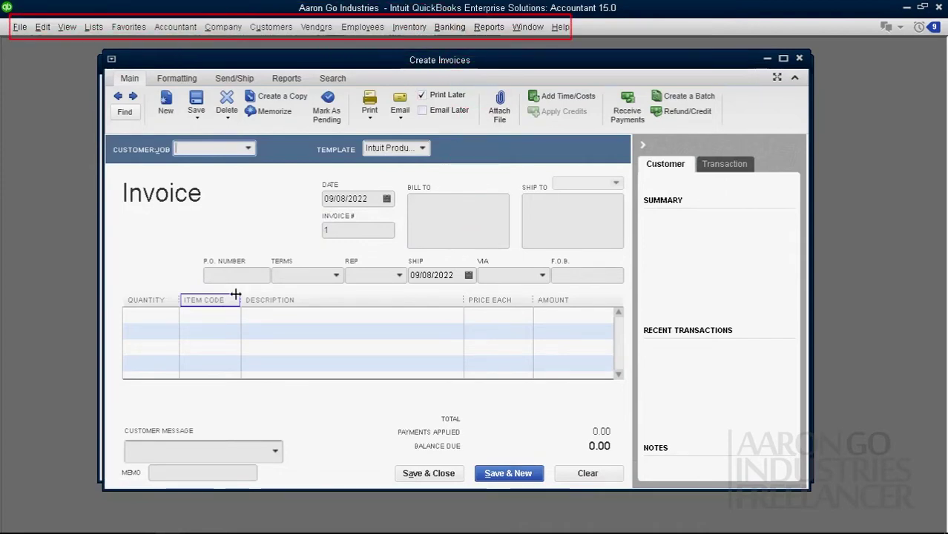
left_click(271, 29)
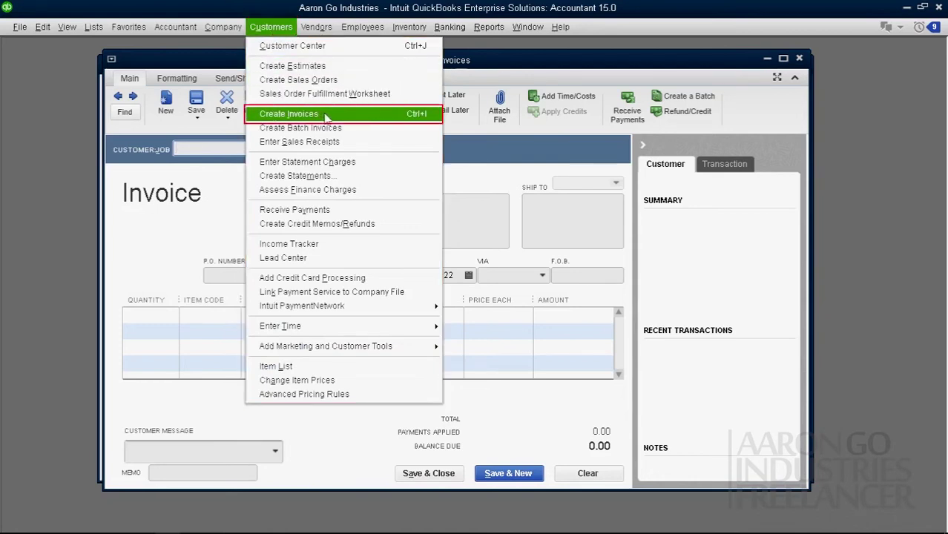
left_click(325, 116)
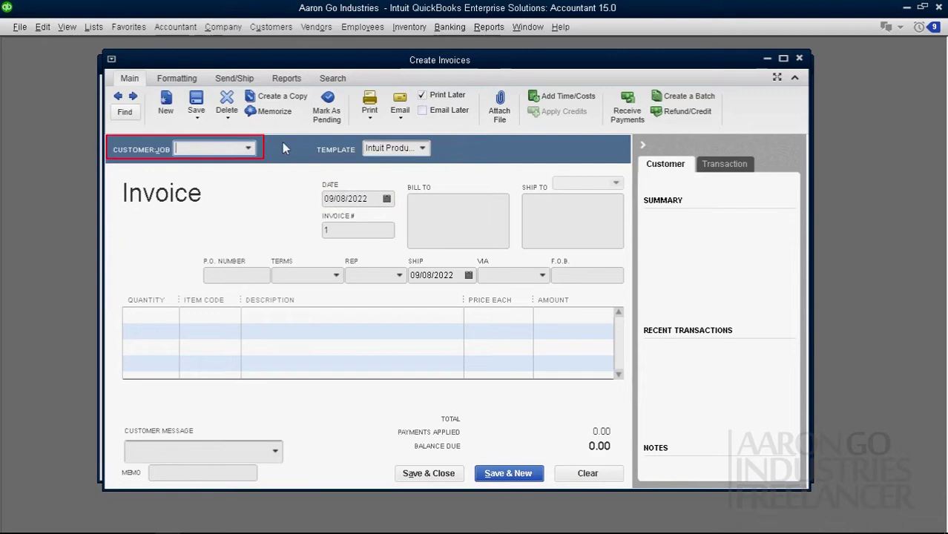
Step: Select the named individual customer, not Walk-in Customer, for the invoice and hide the customer history pane
left_click(249, 149)
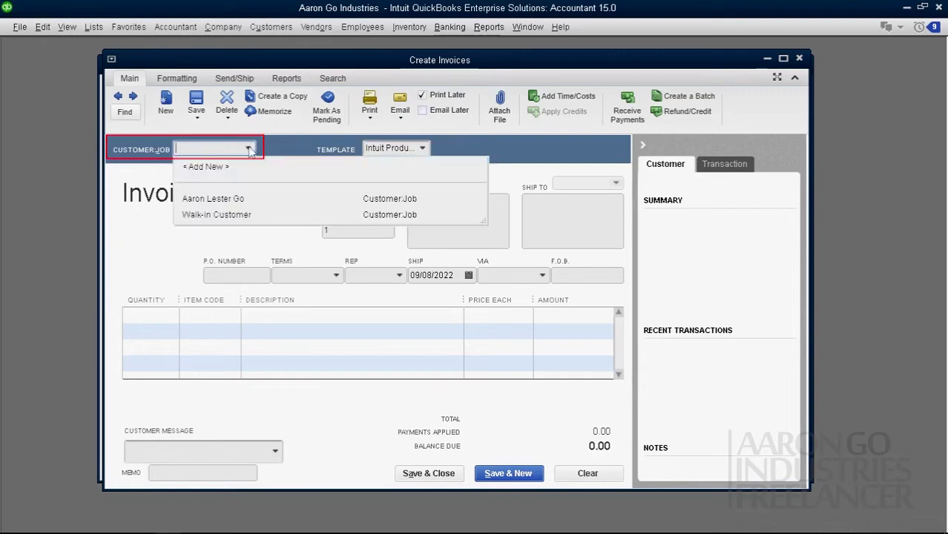
left_click(248, 199)
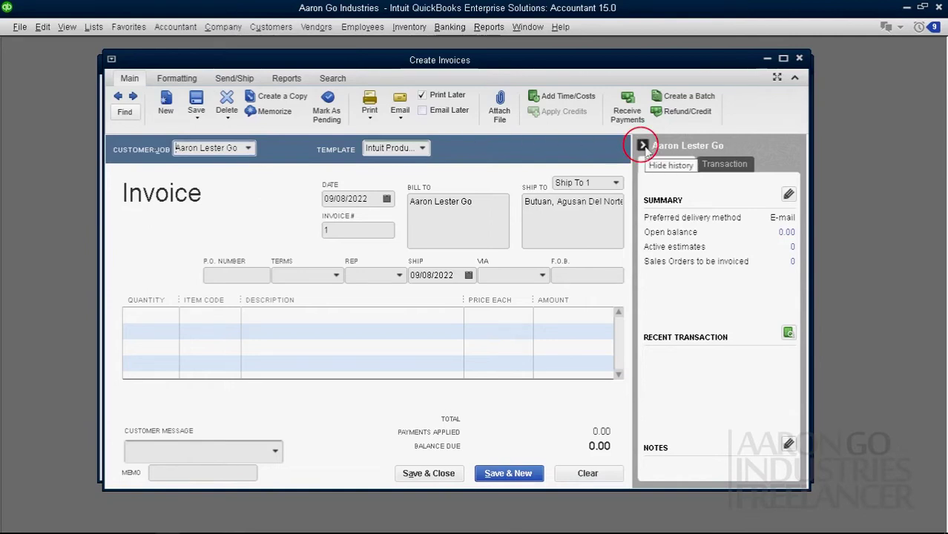
left_click(644, 147)
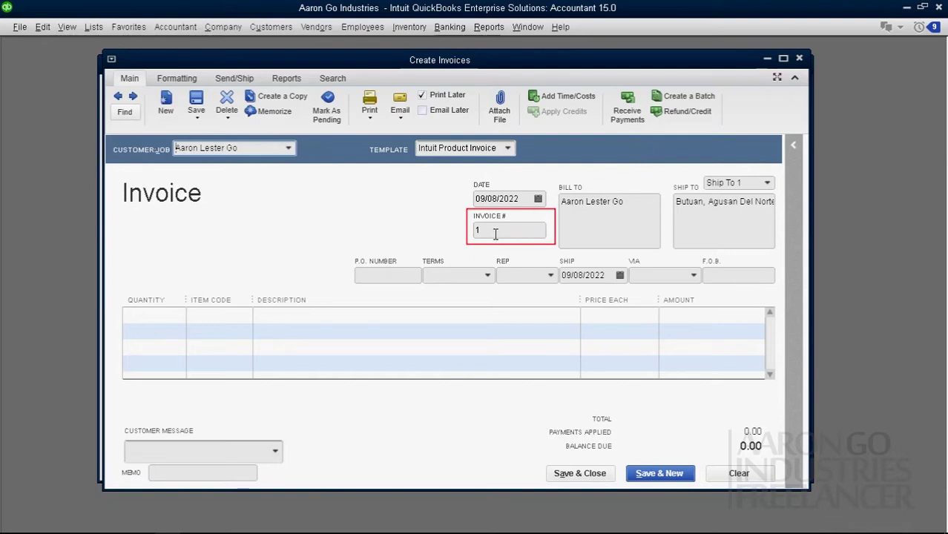
Step: Set the invoice number to SI00001
left_click(497, 231)
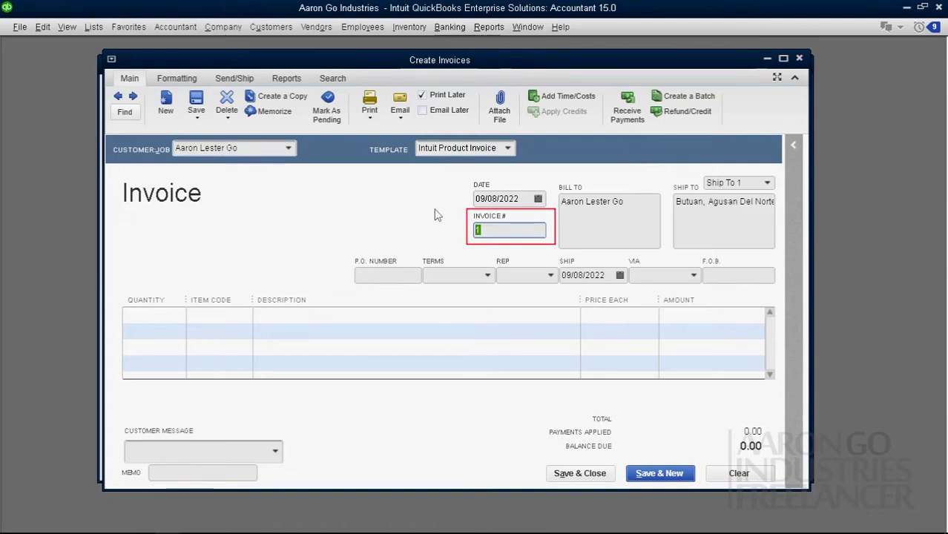
type("000")
key("BackSpace")
key("BackSpace")
key("BackSpace")
type("SI00001")
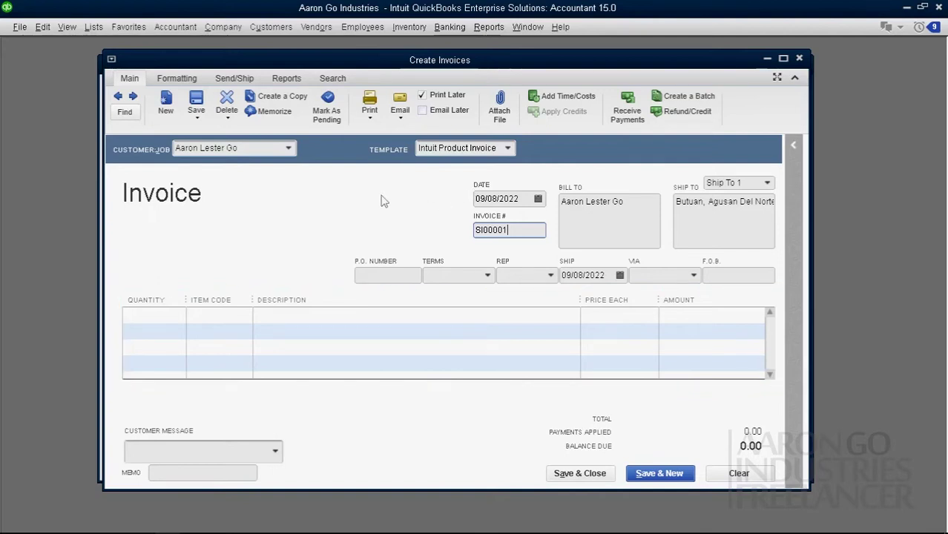
Step: Add the farm fresh egg items FFE-L10.5, FFE-M7 and FFE-S5 as three invoice lines
left_click(210, 315)
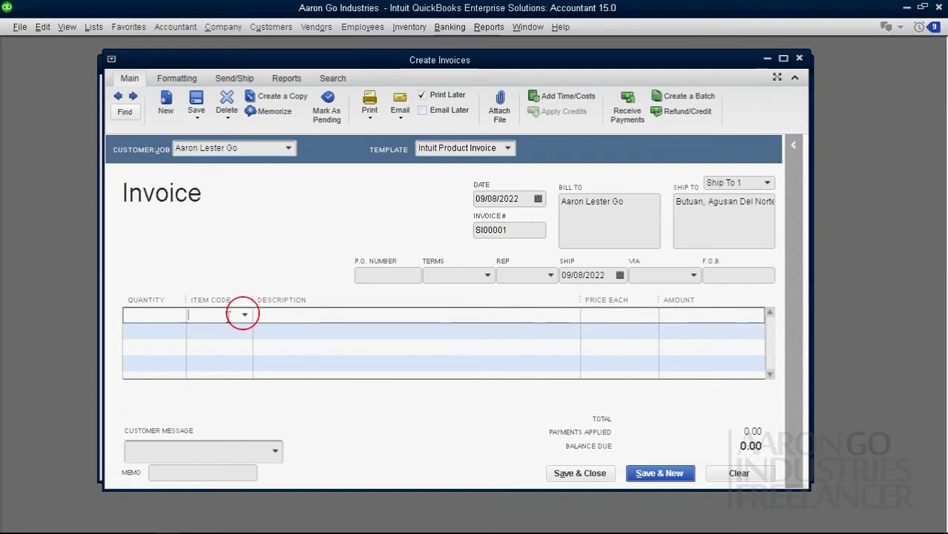
left_click(244, 315)
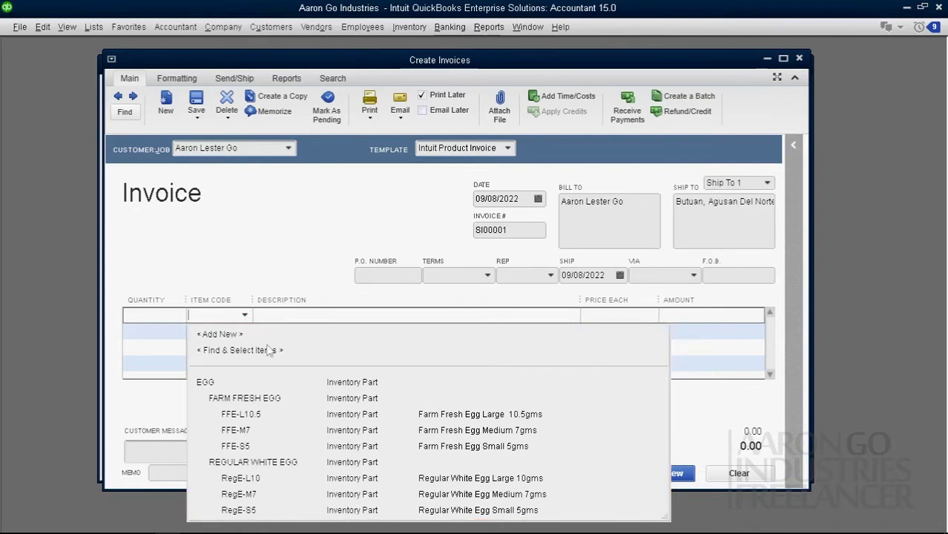
left_click(251, 419)
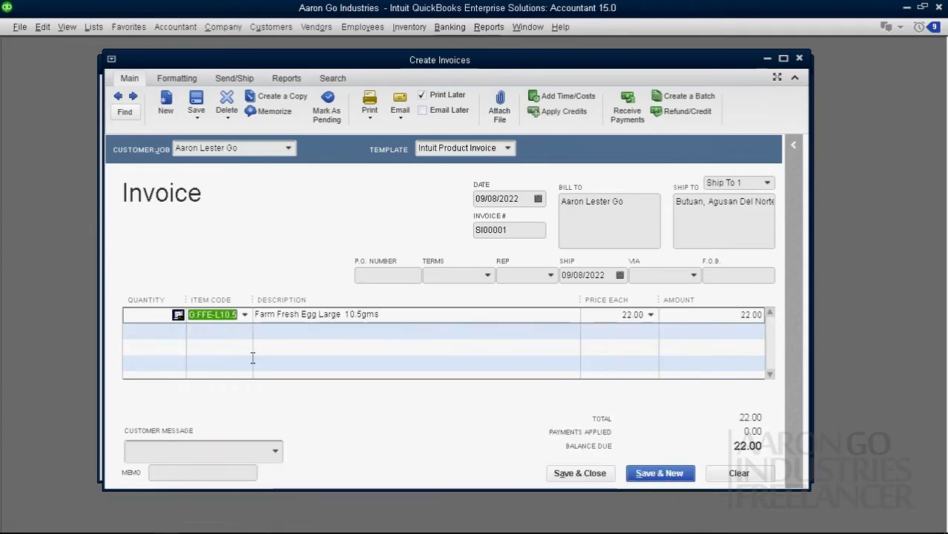
left_click(244, 333)
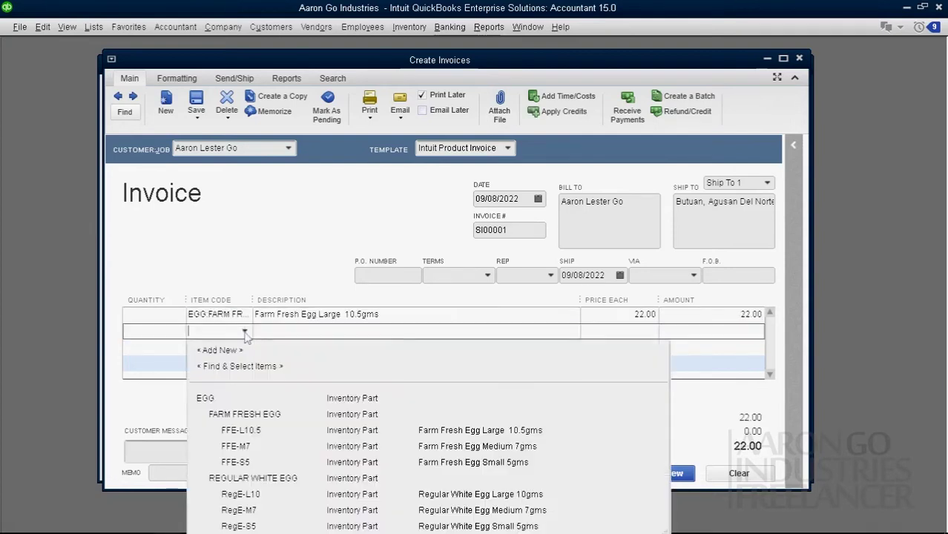
left_click(251, 445)
left_click(223, 347)
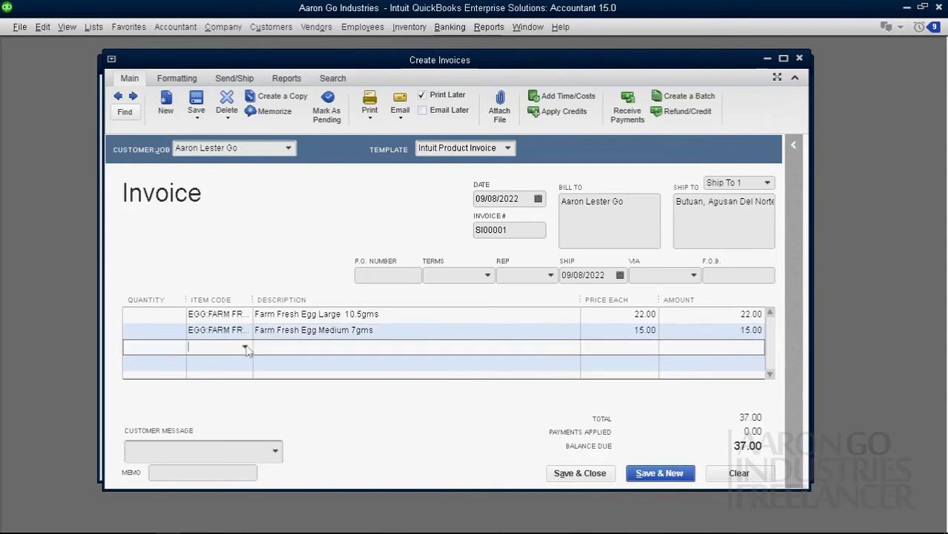
left_click(245, 347)
left_click(248, 264)
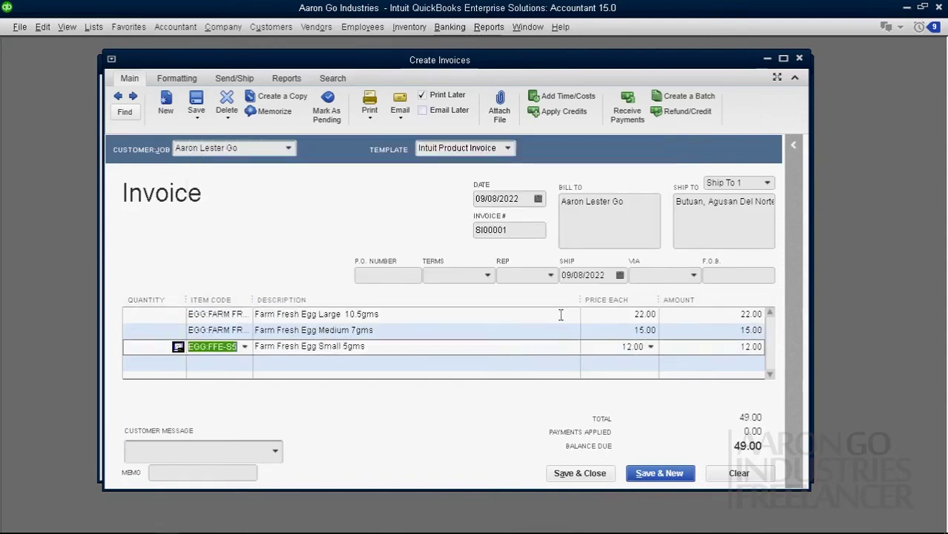
Step: Set the quantity to 10 for each of the three farm fresh egg lines
left_click(158, 314)
type("10")
key("Down")
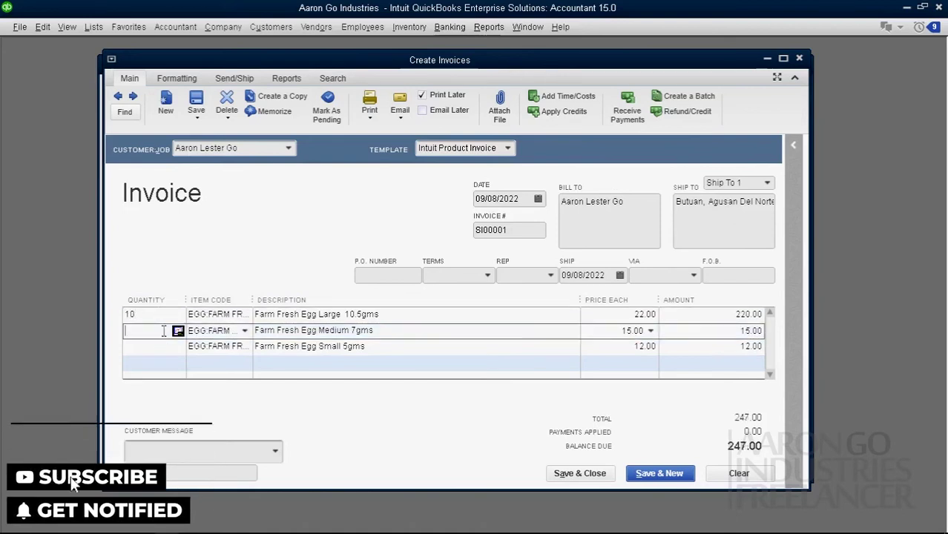
type("10")
key("Down")
type("10")
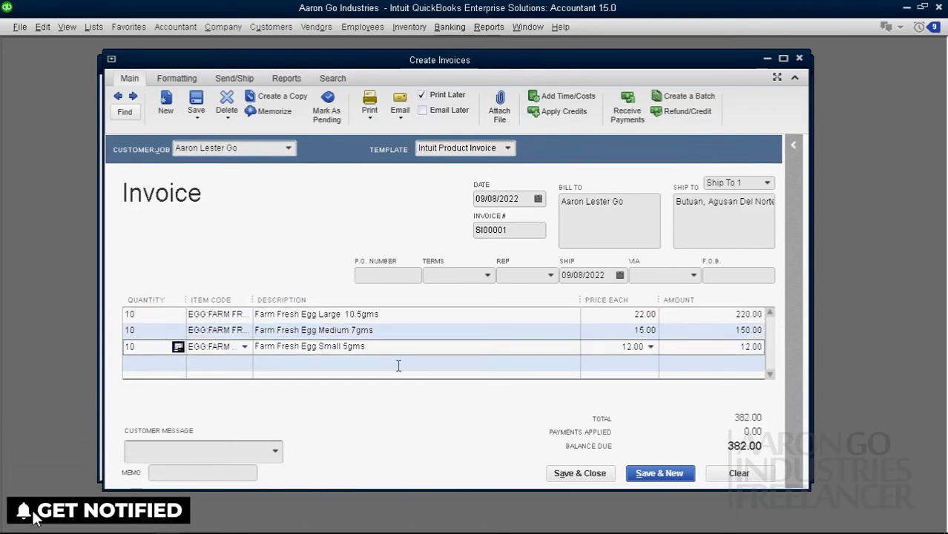
left_click(393, 363)
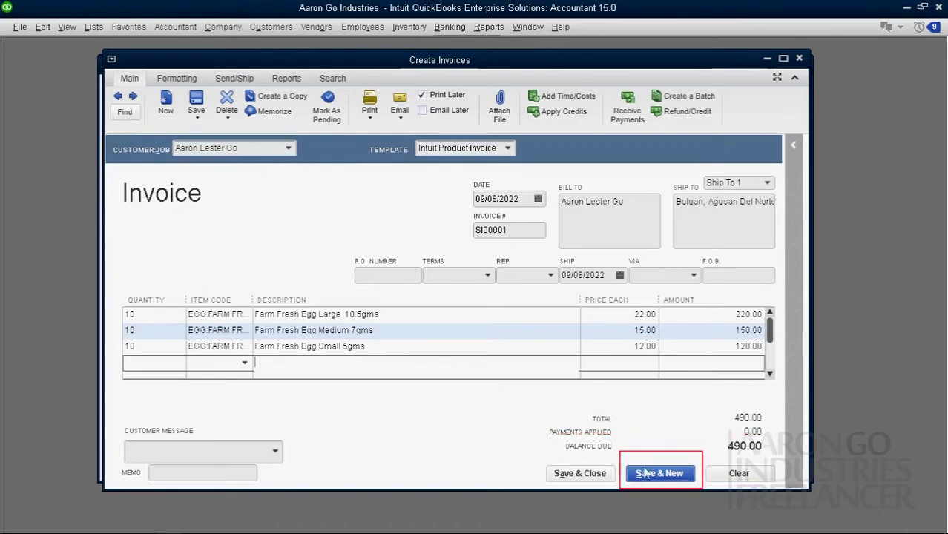
Step: Save the completed invoice and go back to review the saved record, closing the invoice window when done
left_click(647, 475)
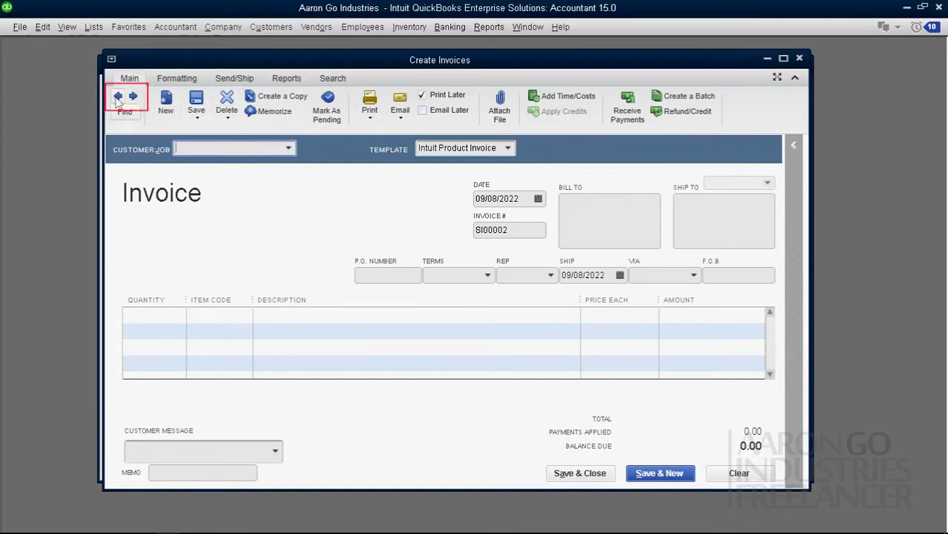
left_click(118, 98)
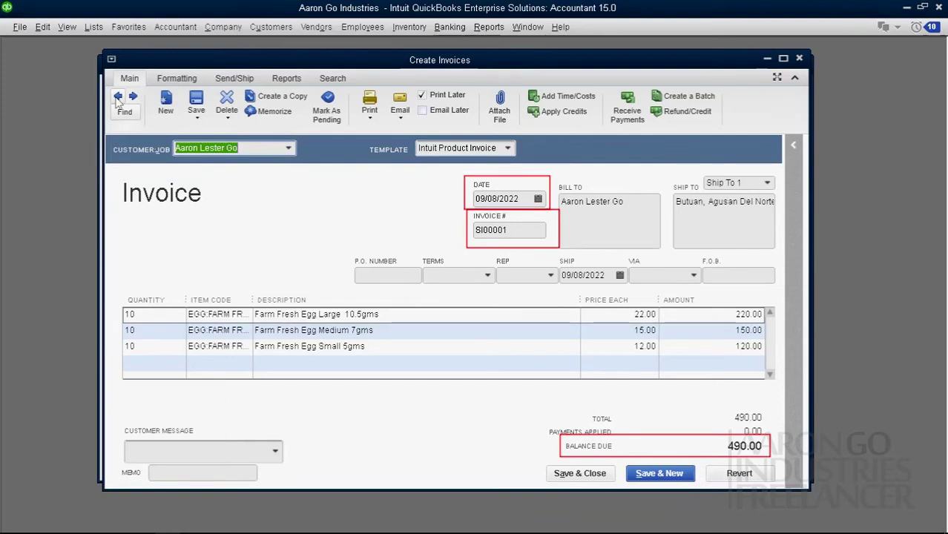
left_click(653, 477)
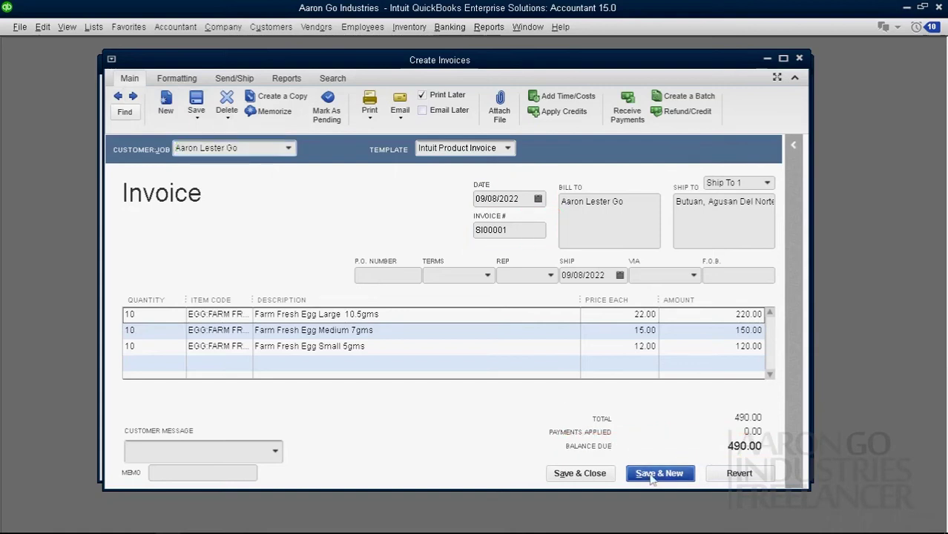
left_click(800, 59)
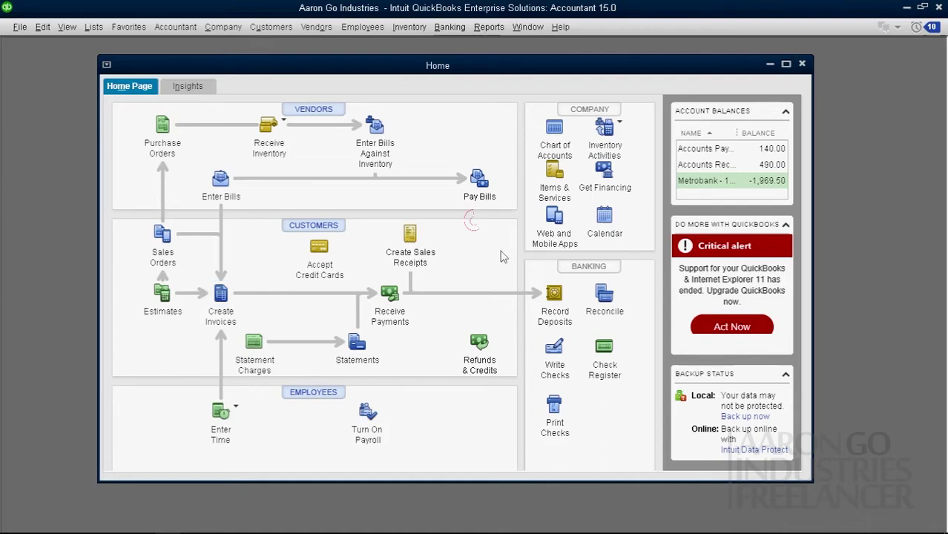
Step: Examine the Accounts Receivable and Accounts Payable balances in the Chart of Accounts, and close the list
left_click(91, 28)
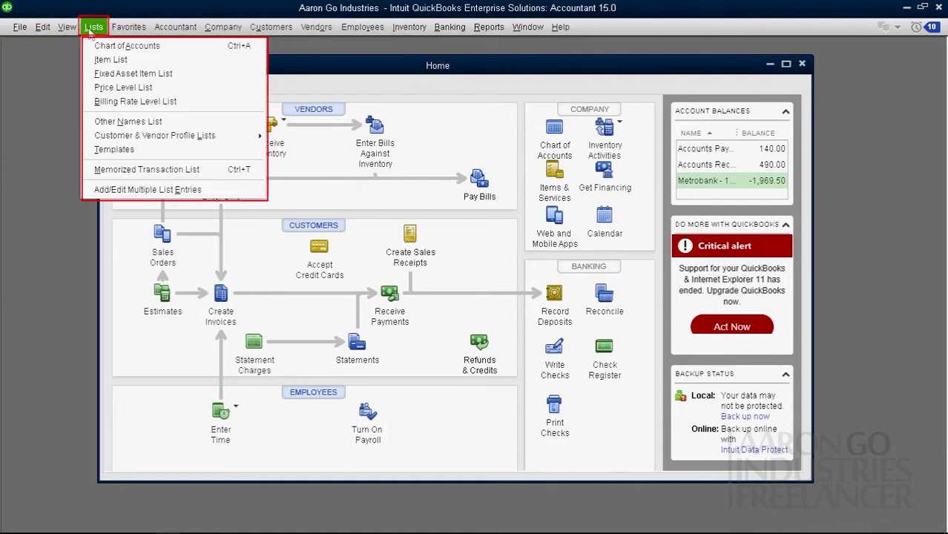
left_click(186, 47)
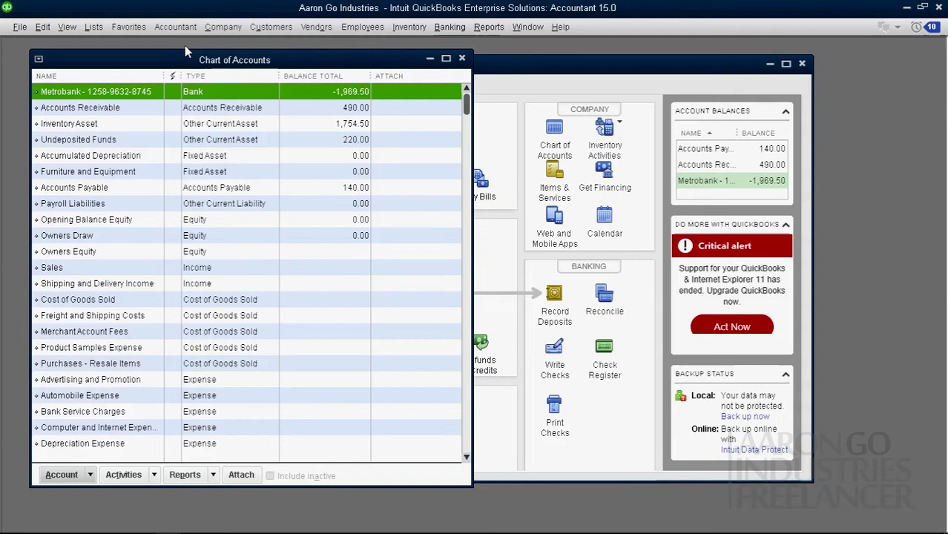
left_click(206, 111)
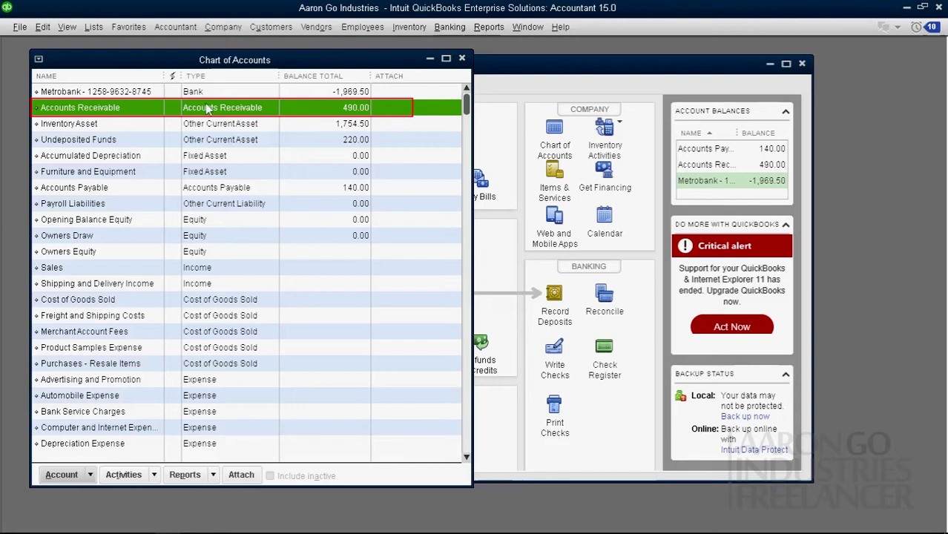
left_click(218, 190)
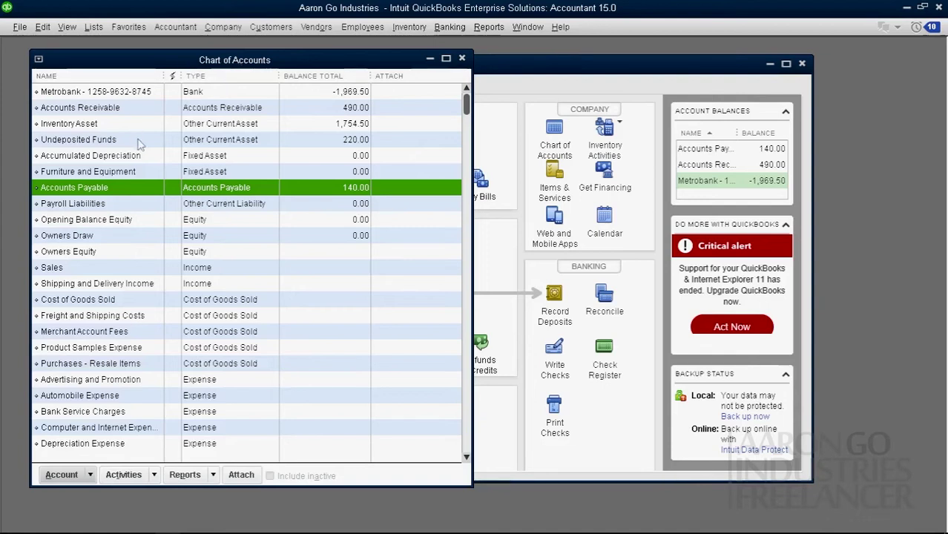
left_click(244, 111)
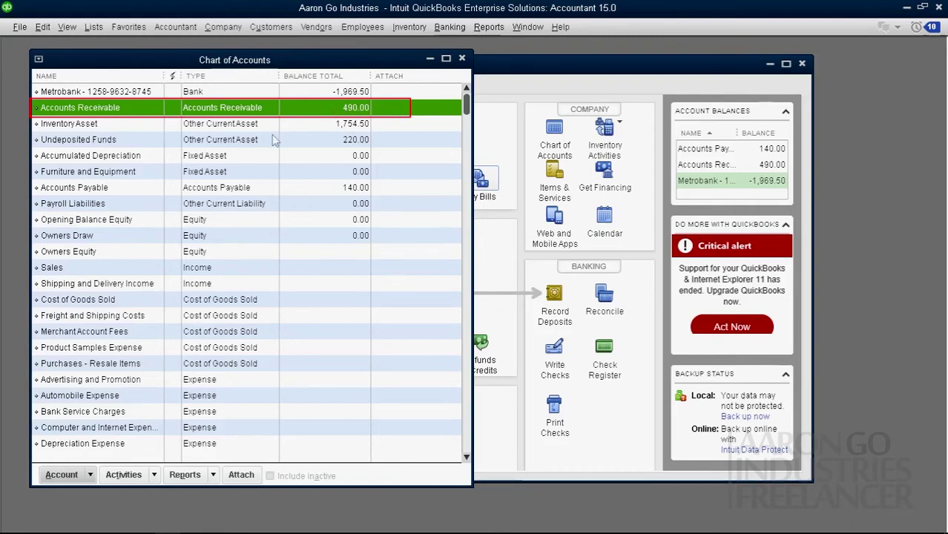
left_click(326, 192)
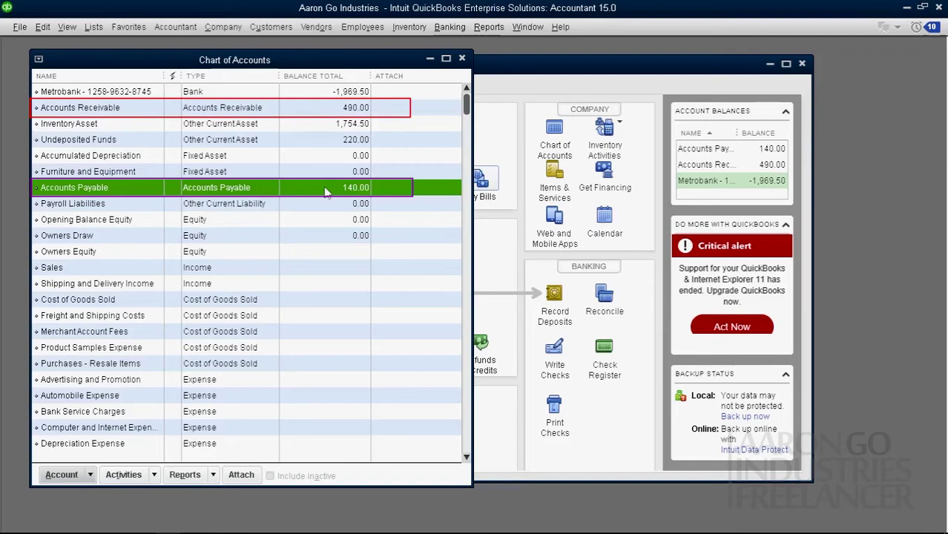
left_click(351, 112)
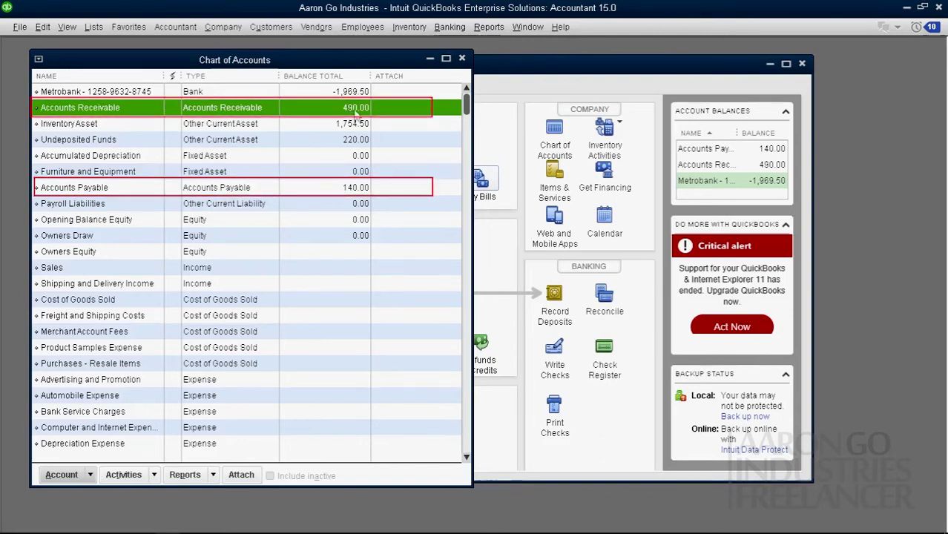
left_click(461, 59)
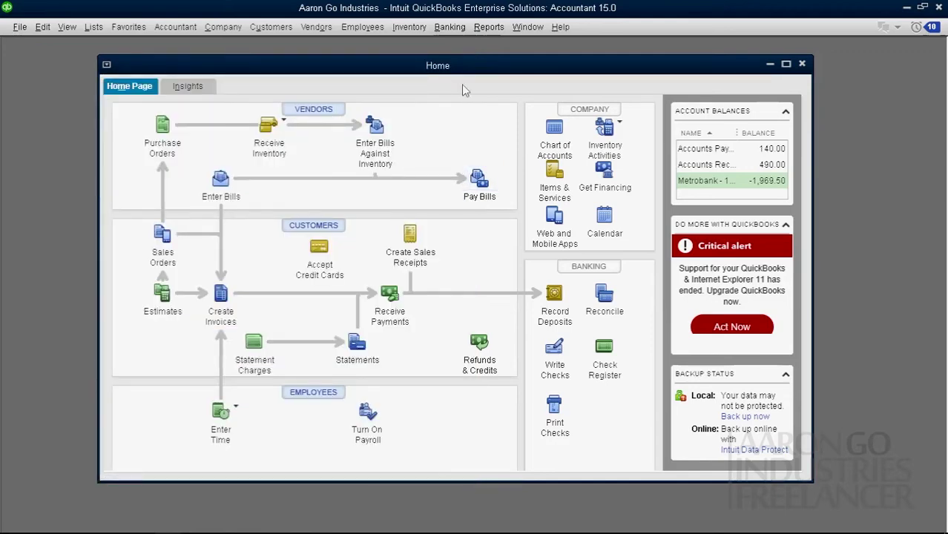
Step: Open the Customer Center and move its window aside, keeping the customer balances in view
left_click(339, 227)
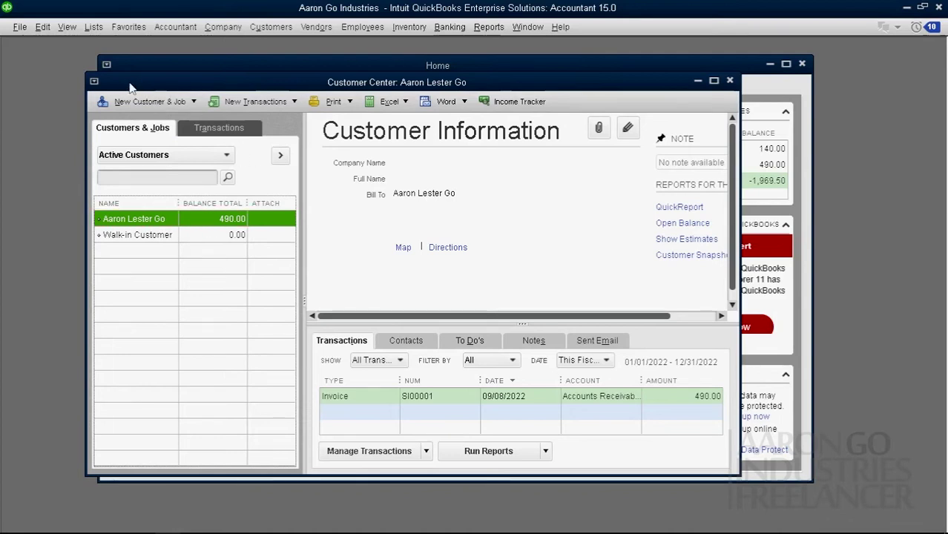
left_click_drag(130, 88, 200, 95)
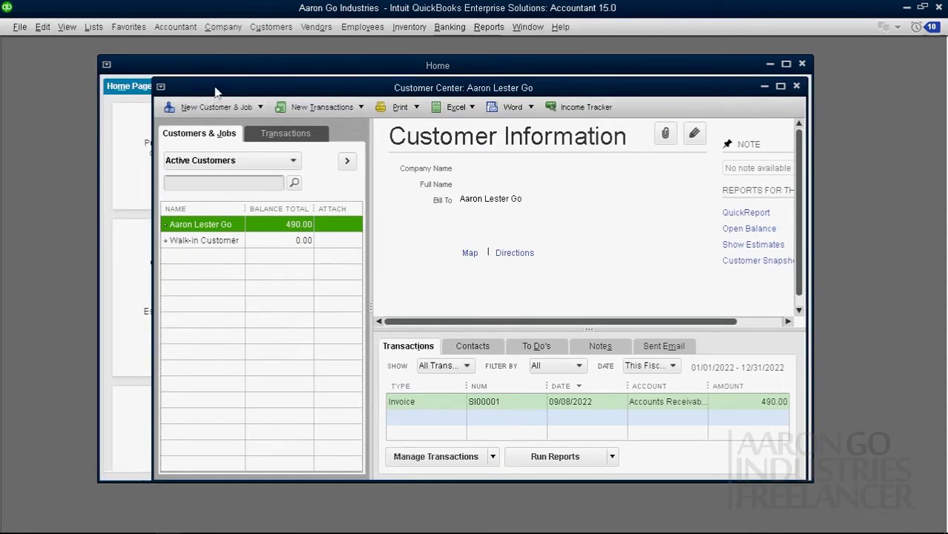
mouse_move(213, 93)
left_mouse_down()
mouse_move(460, 102)
mouse_move(644, 89)
left_mouse_up()
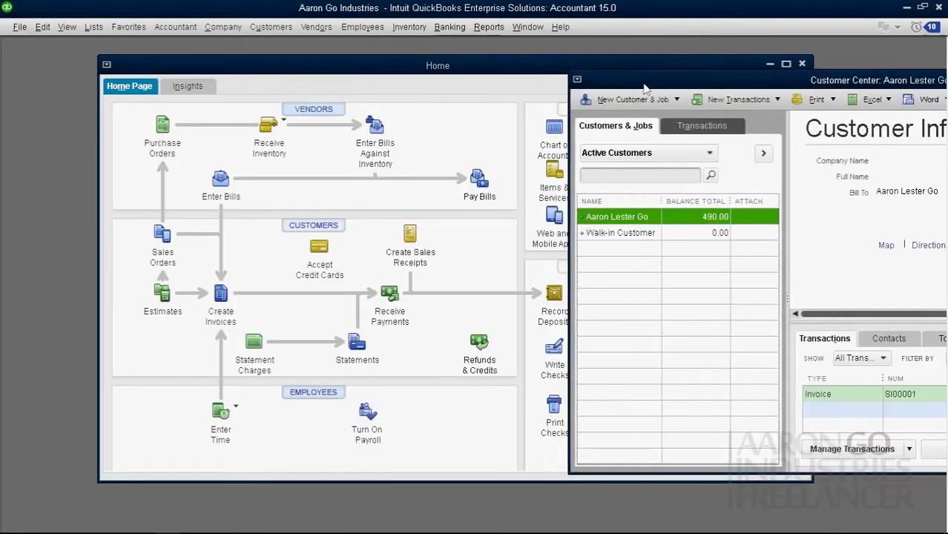
Step: Compare Accounts Receivable in the Chart of Accounts with the invoiced customer's balance, and close both windows
left_click(94, 26)
left_click(115, 43)
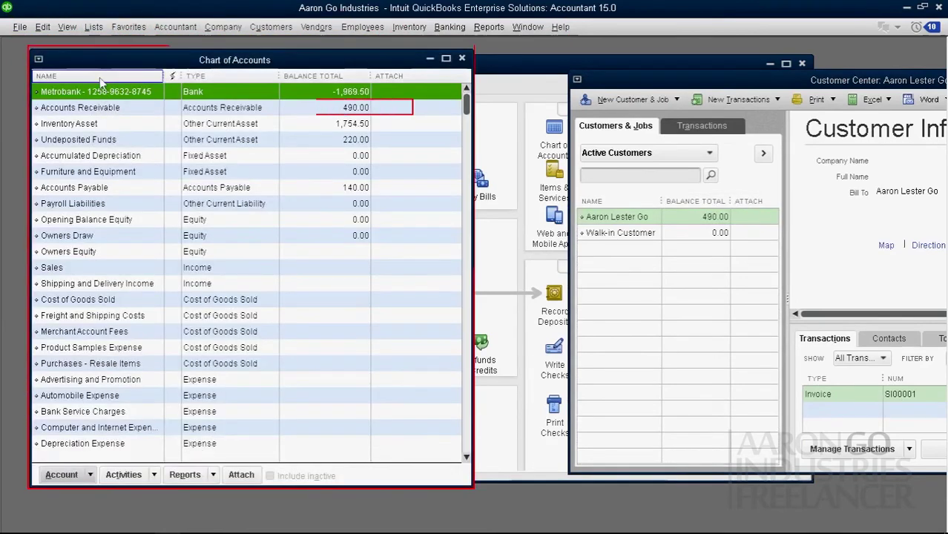
left_click(105, 110)
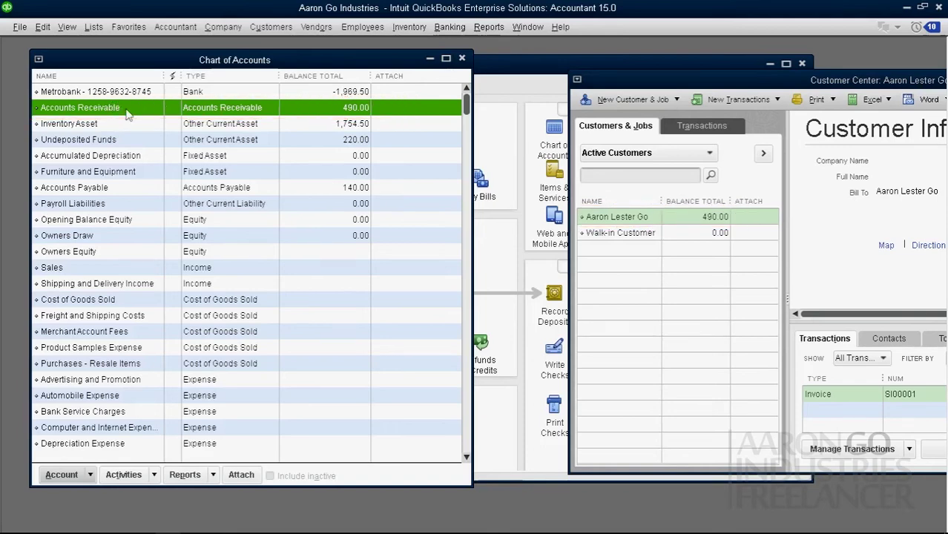
left_click(461, 58)
left_click_drag(719, 75, 264, 72)
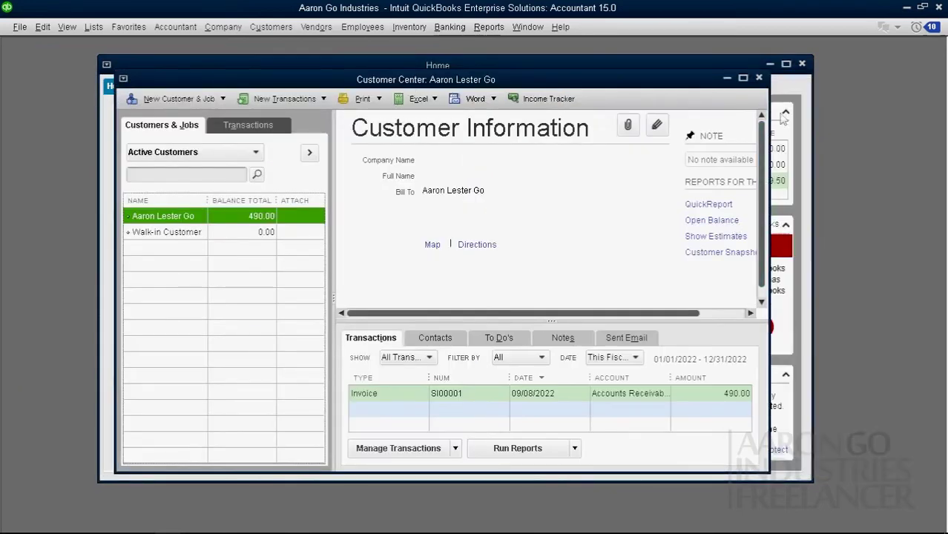
left_click(759, 78)
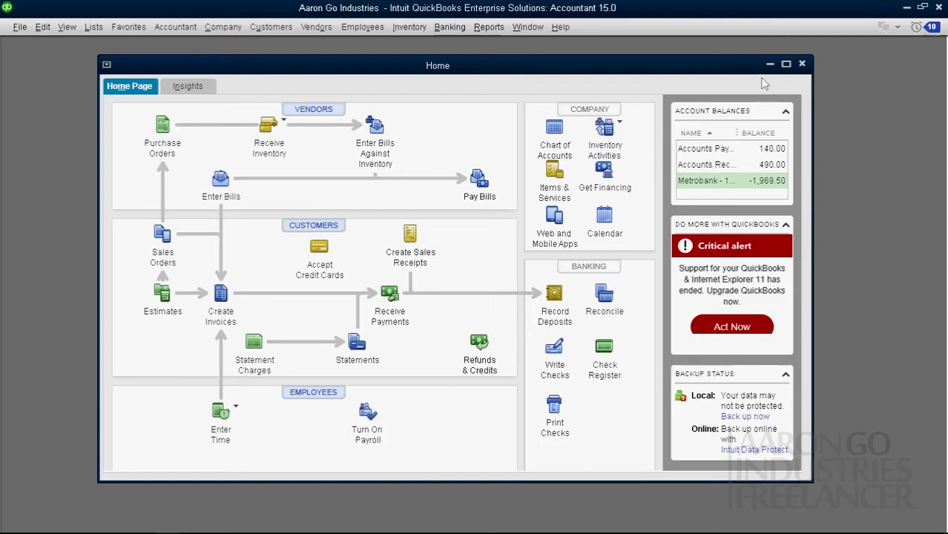
Step: Check the quantities on hand of the egg items in the Item List, and close the list
left_click(560, 175)
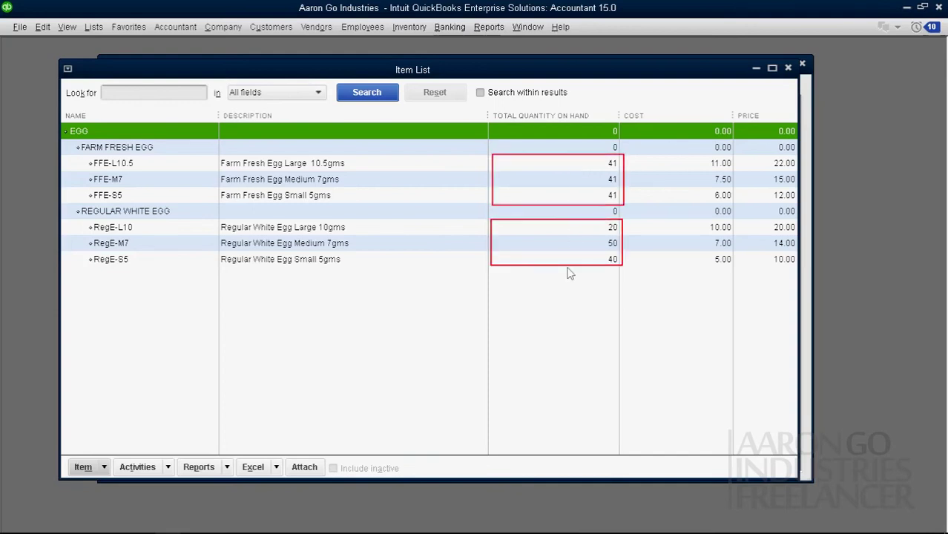
left_click(788, 68)
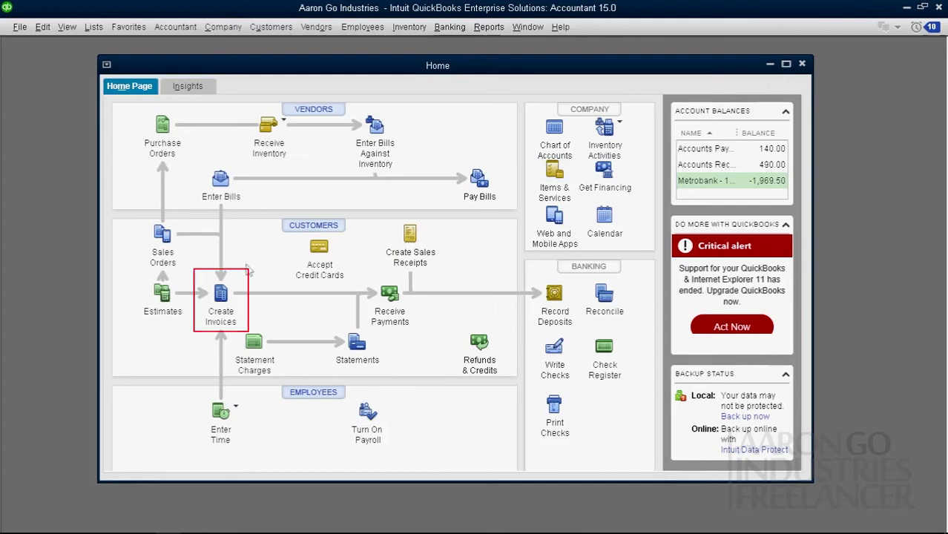
Step: Review the previously saved invoice SI00001 in the Create Invoices window, and close it
left_click(220, 302)
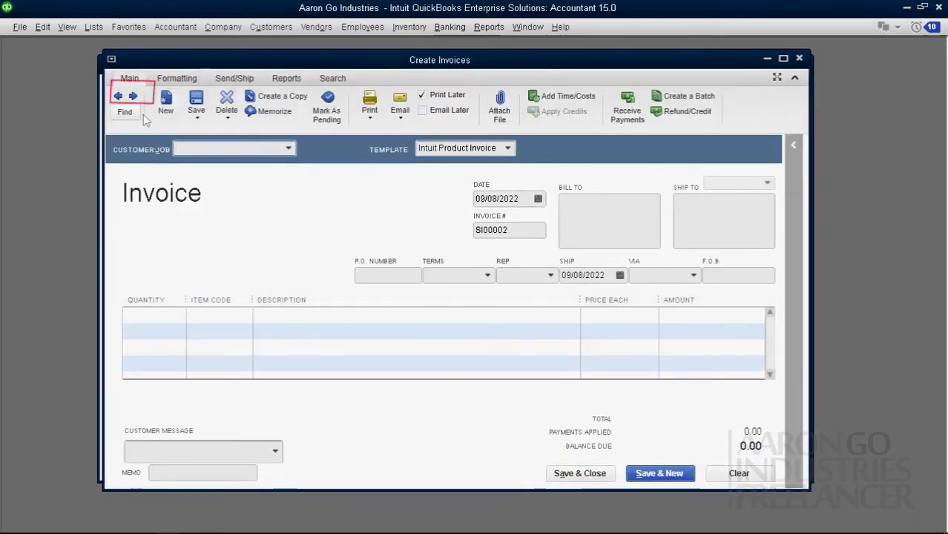
left_click(117, 96)
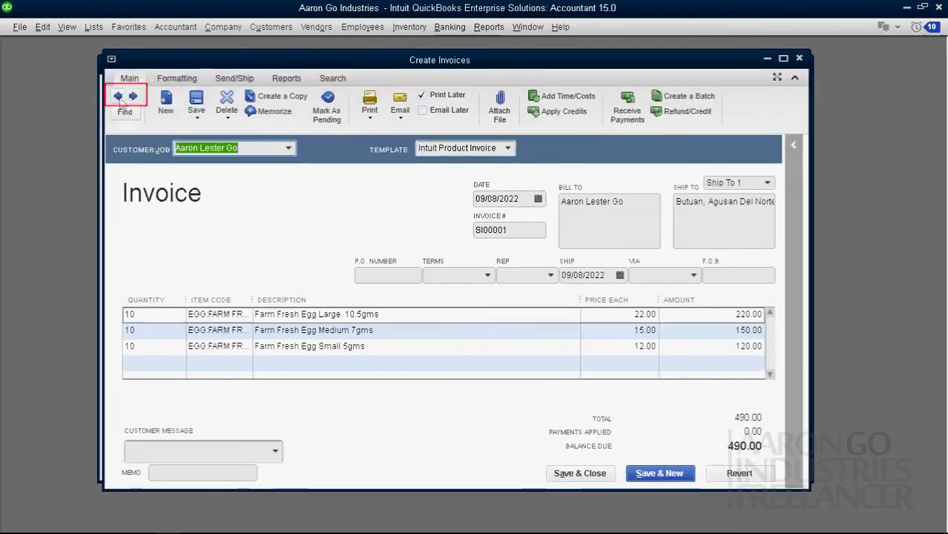
left_click(232, 149)
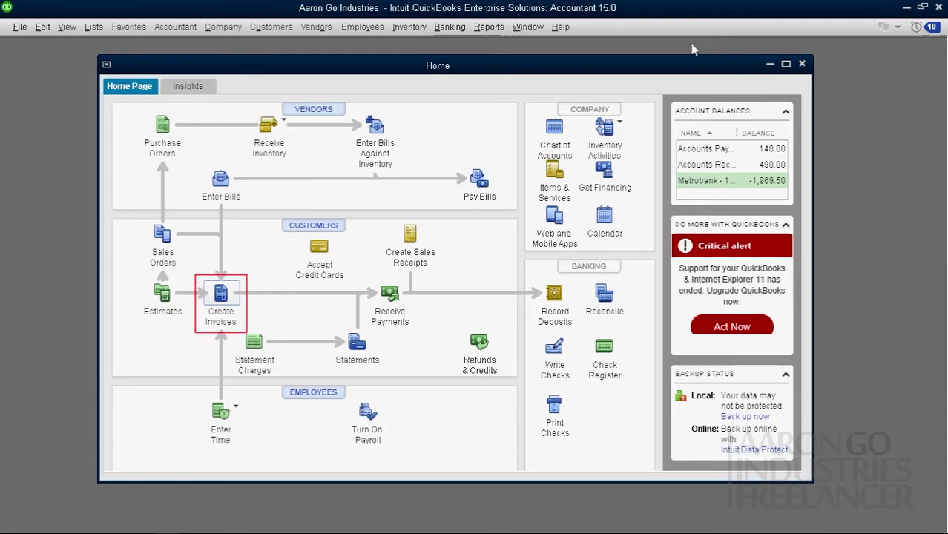
Step: Start a customer payment from the invoiced customer for invoice SI00001, using cash as the method and OR00002 as the reference number
left_click(391, 294)
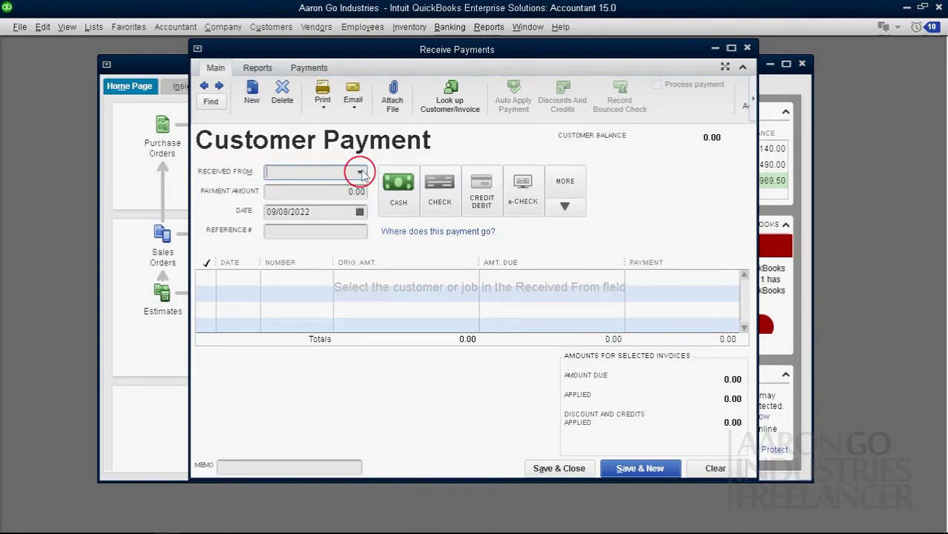
left_click(360, 172)
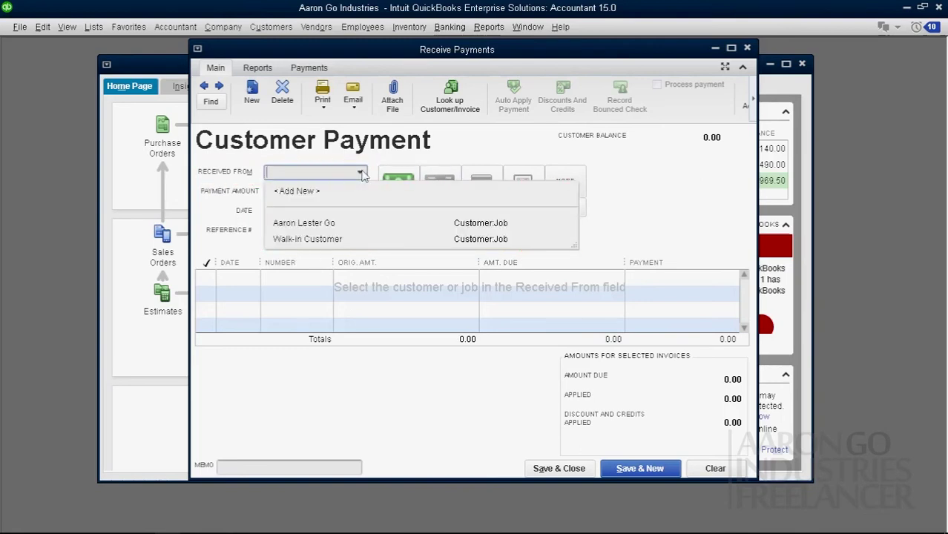
left_click(331, 224)
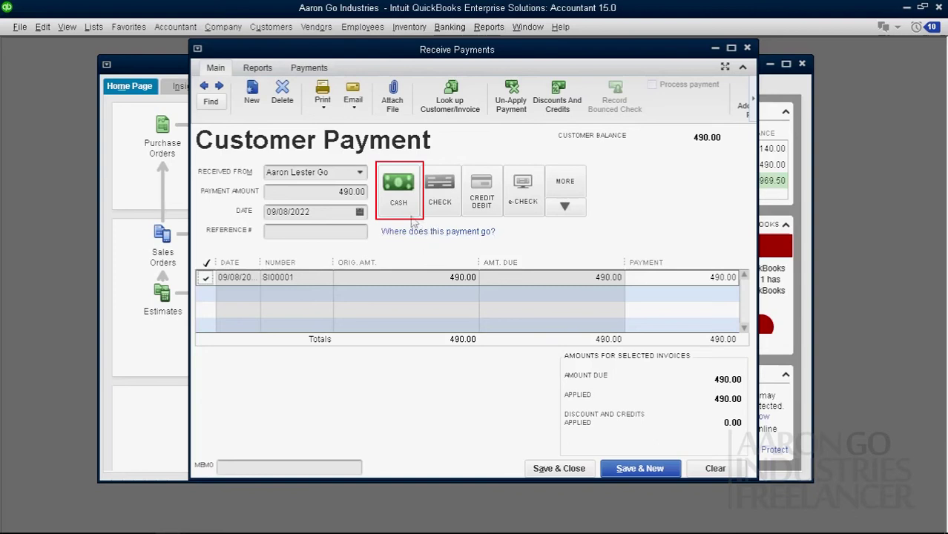
left_click(398, 197)
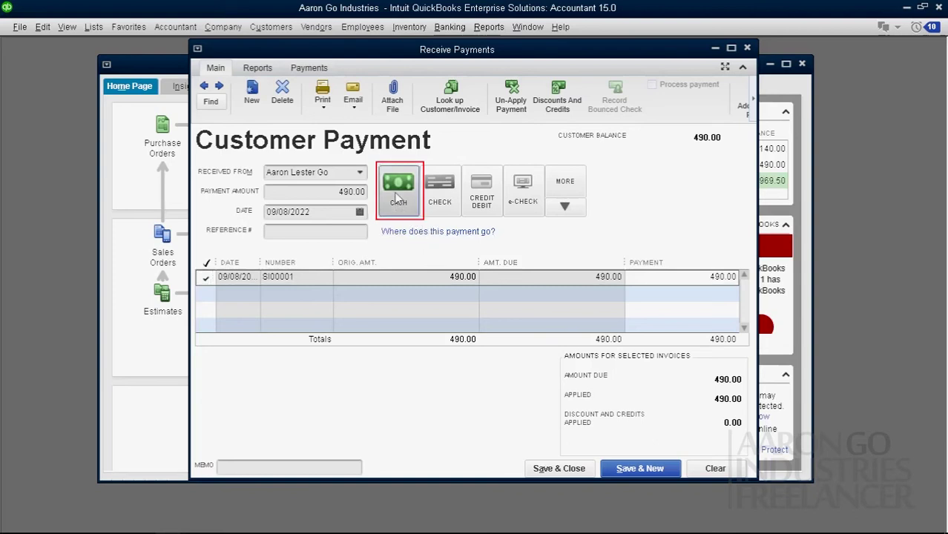
left_click(317, 233)
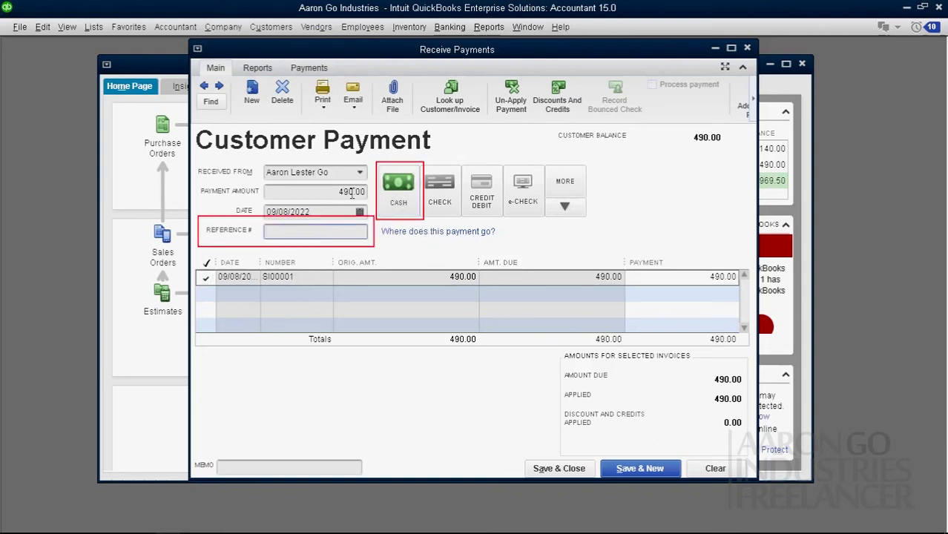
type("OR00002")
left_click(445, 204)
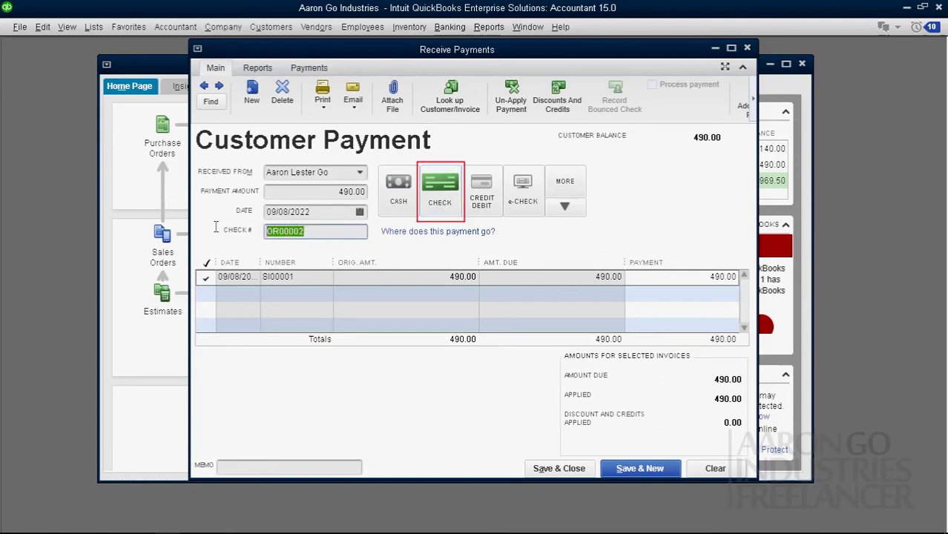
type("0000")
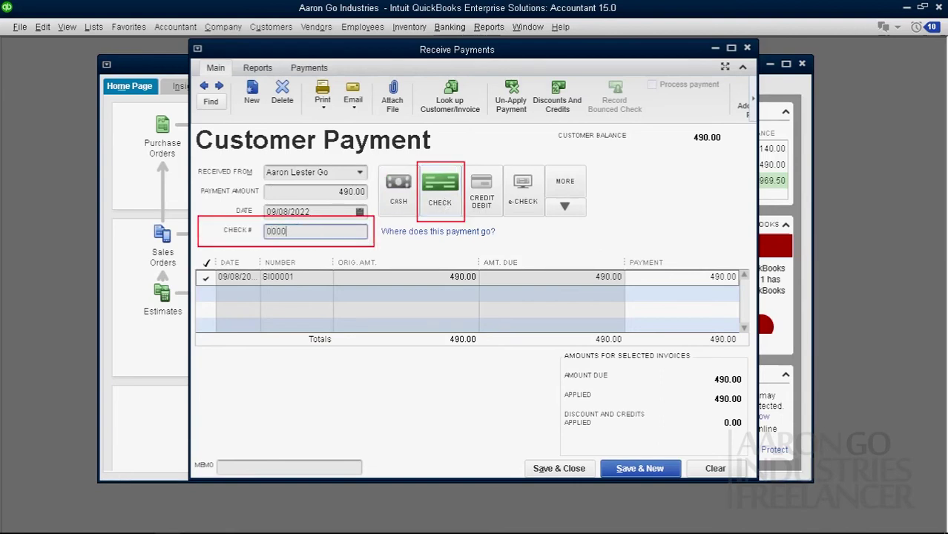
type("12345678")
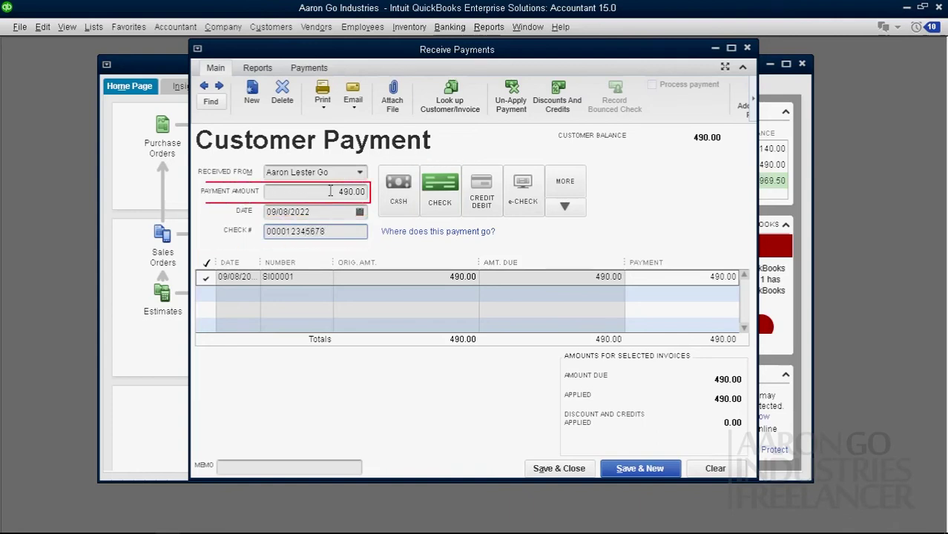
Step: Switch the payment method back to cash and set the reference number to OR00002
left_click(398, 189)
left_click(344, 235)
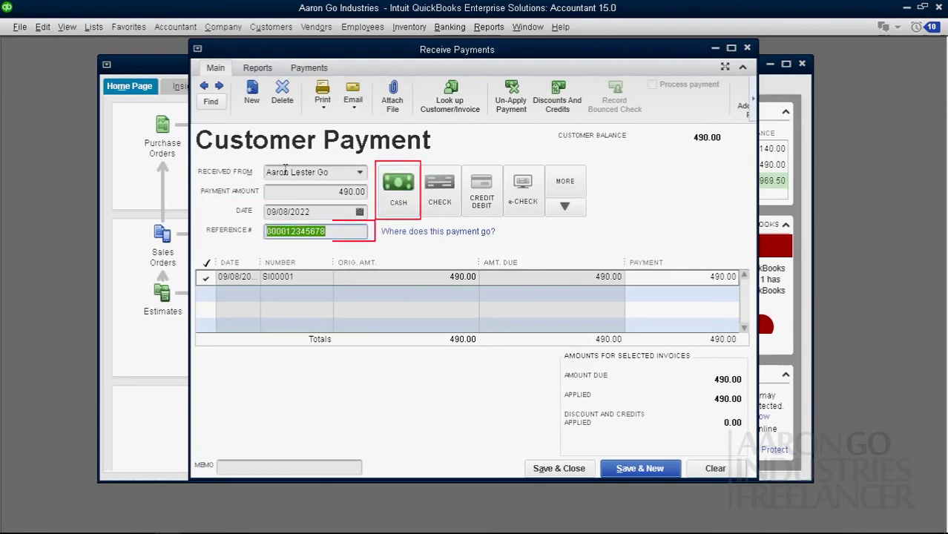
type("OR")
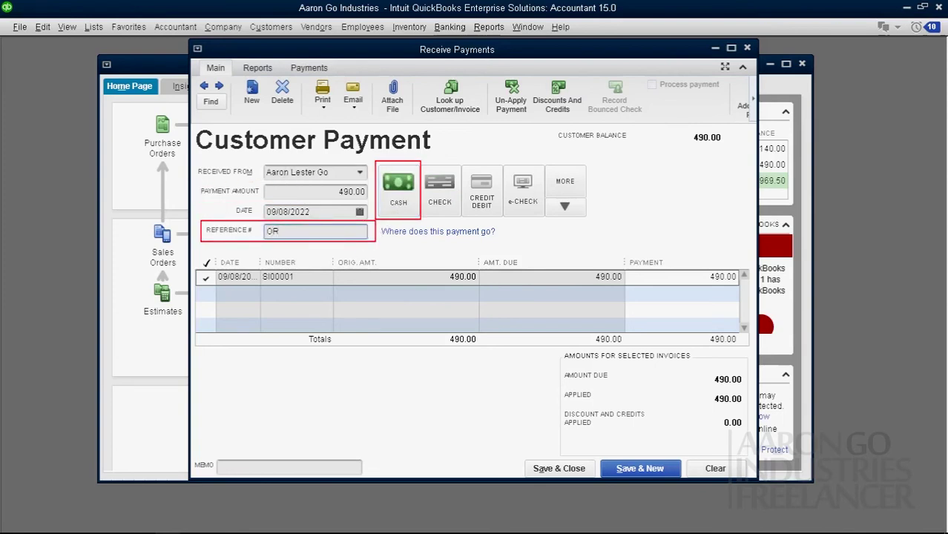
type("00002")
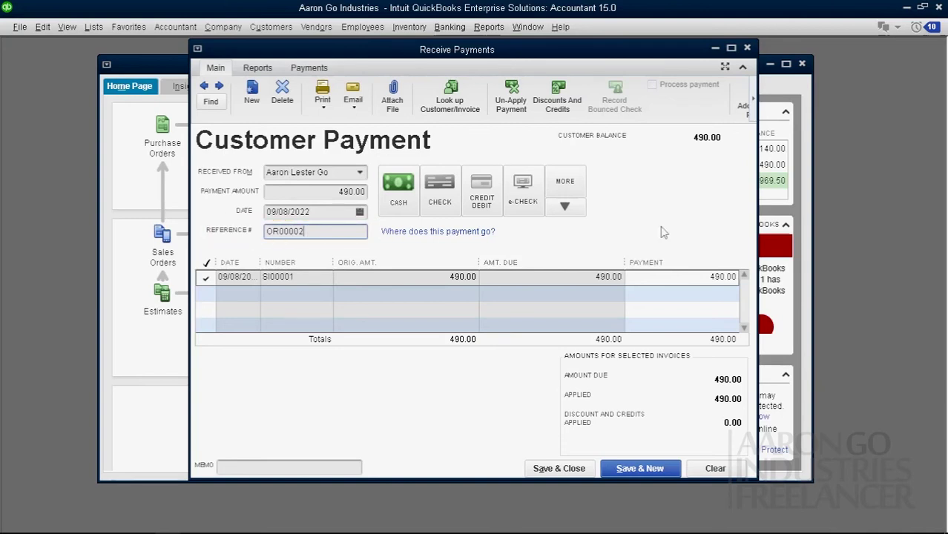
Step: Move the Receive Payments window aside, check the invoiced customer's balance in the Customer Center, and close the center
left_click_drag(367, 50, 612, 81)
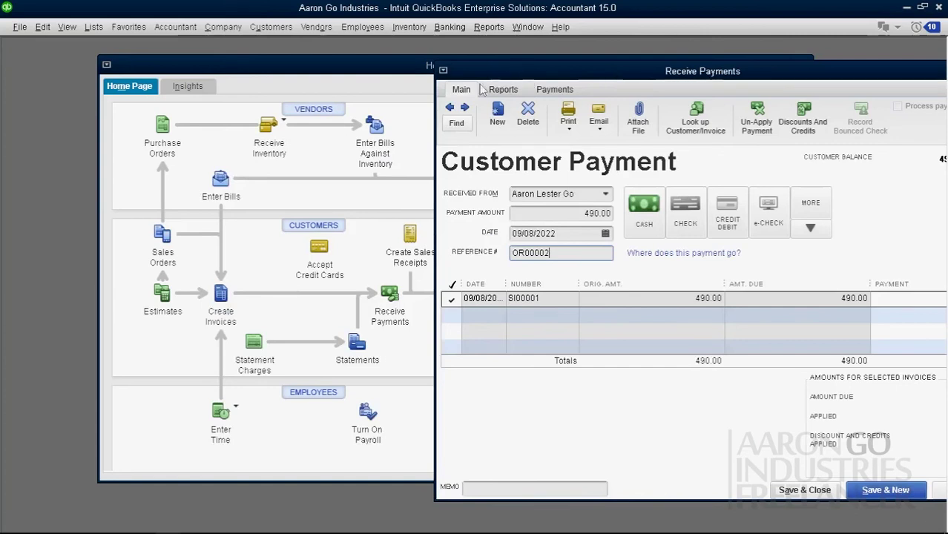
left_click(336, 230)
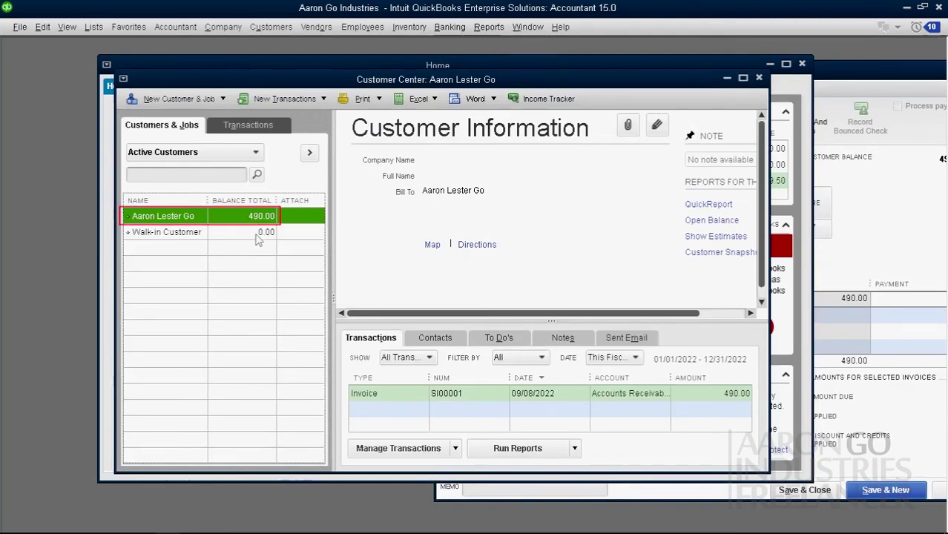
left_click(759, 78)
Step: Move the Receive Payments window further aside and compare Accounts Receivable in the Chart of Accounts with the unsaved payment
left_click(822, 74)
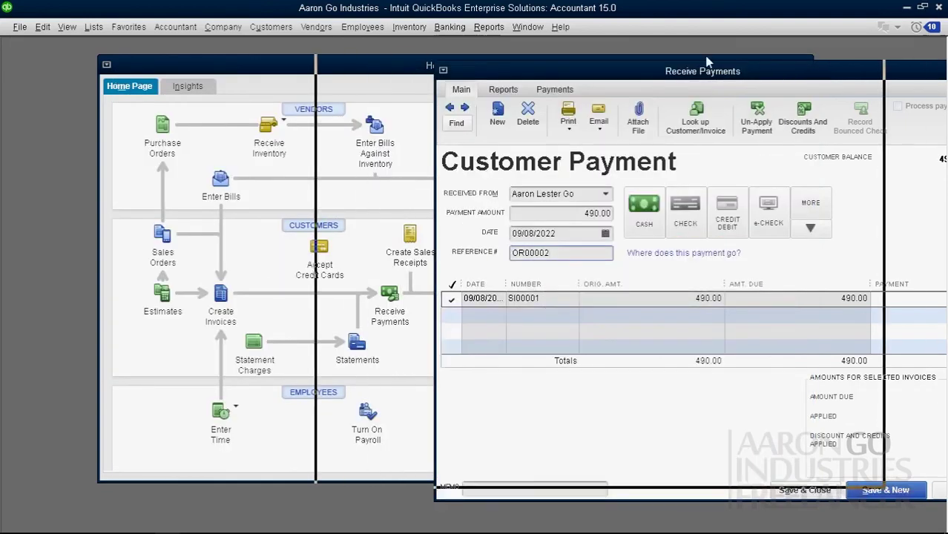
left_click_drag(809, 71, 832, 66)
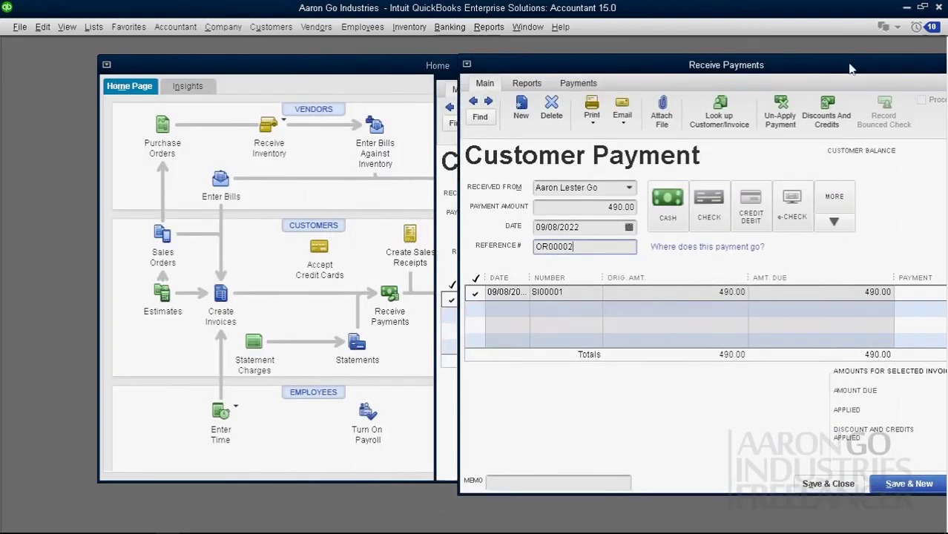
left_click(93, 28)
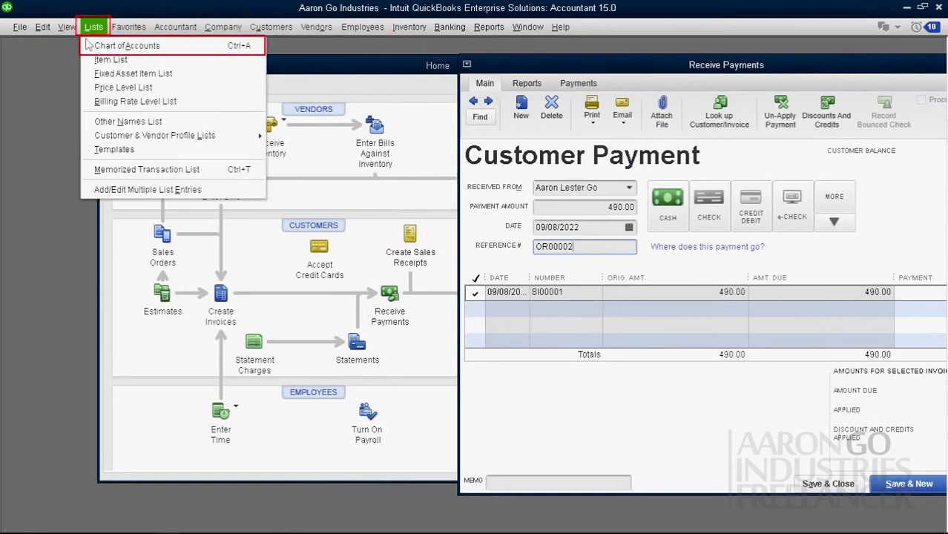
left_click(155, 48)
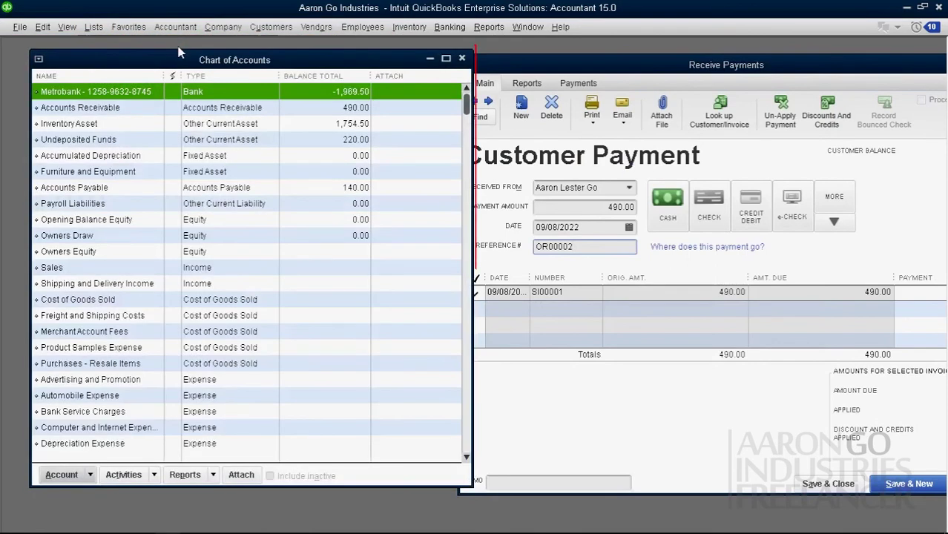
left_click(188, 111)
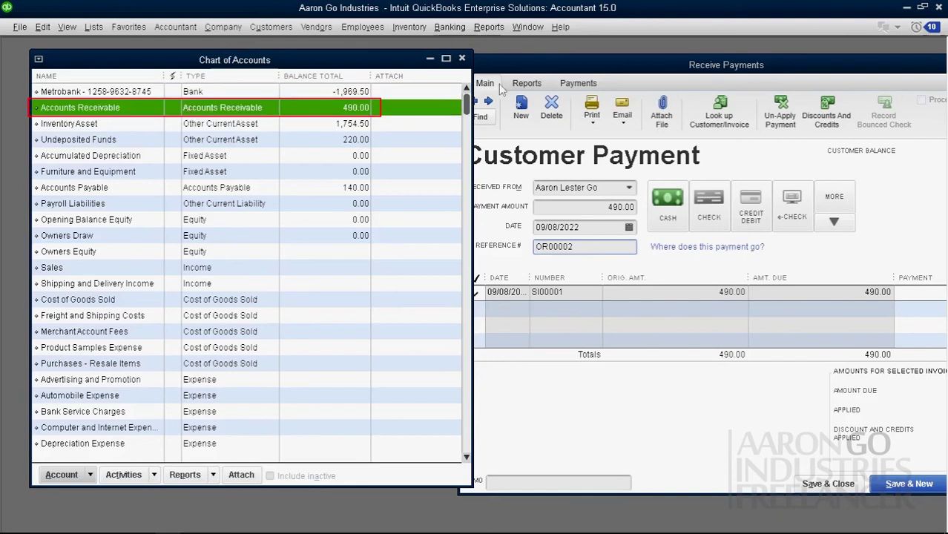
left_click(542, 75)
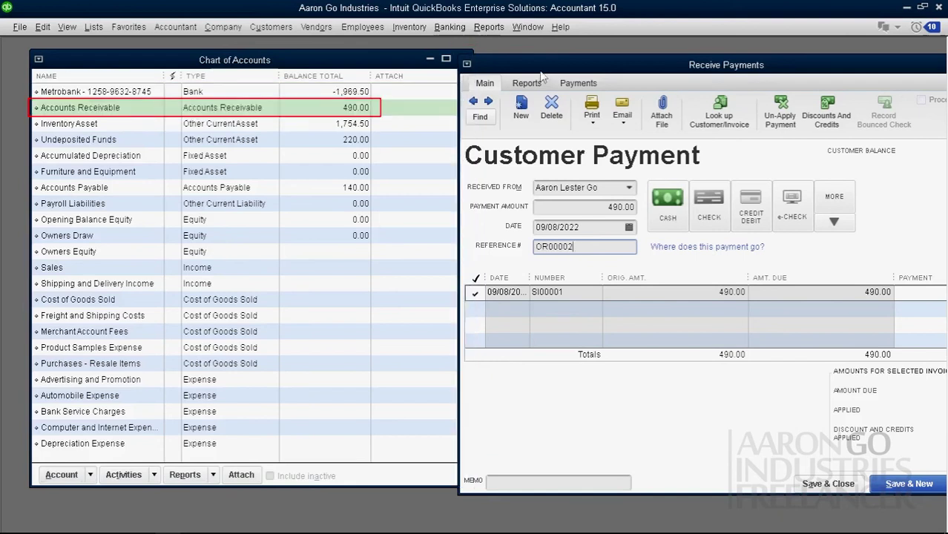
left_click(244, 113)
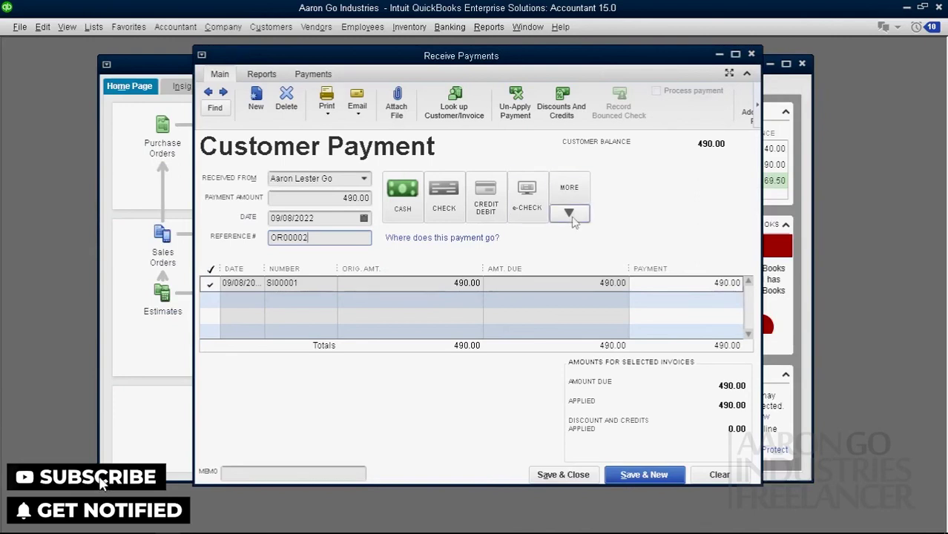
Step: Save the customer payment and close the Receive Payments window
left_click(659, 480)
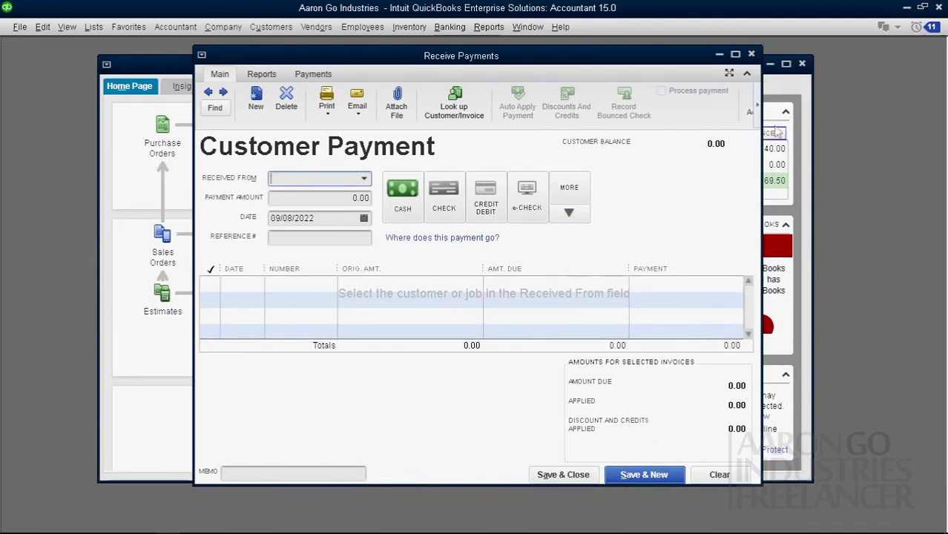
left_click(751, 56)
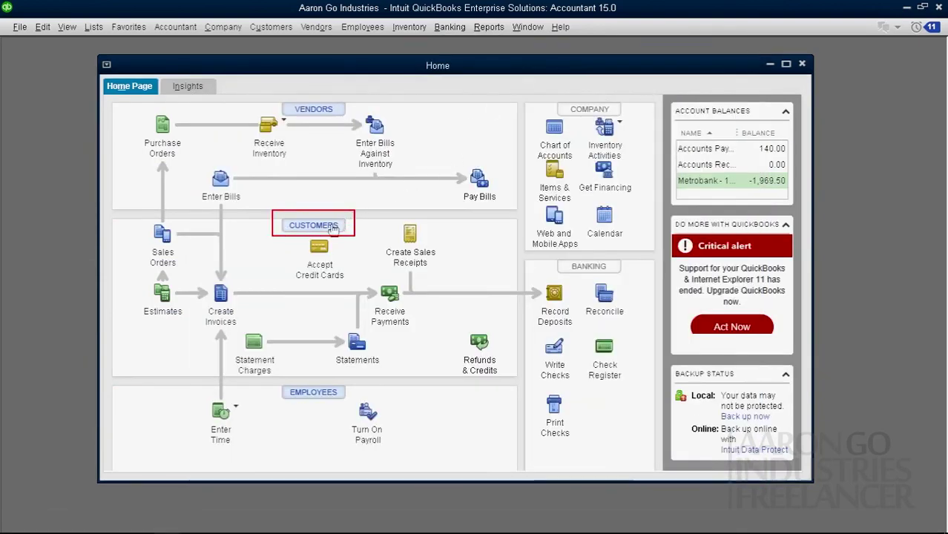
Step: Check the paying customer's balance and transactions in the enlarged Customer Center, and close it
left_click(333, 230)
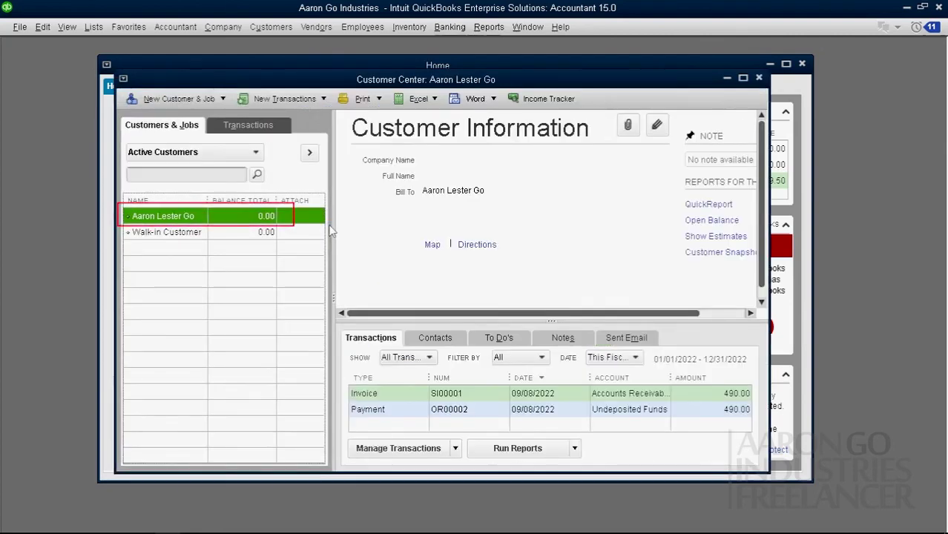
left_click(742, 78)
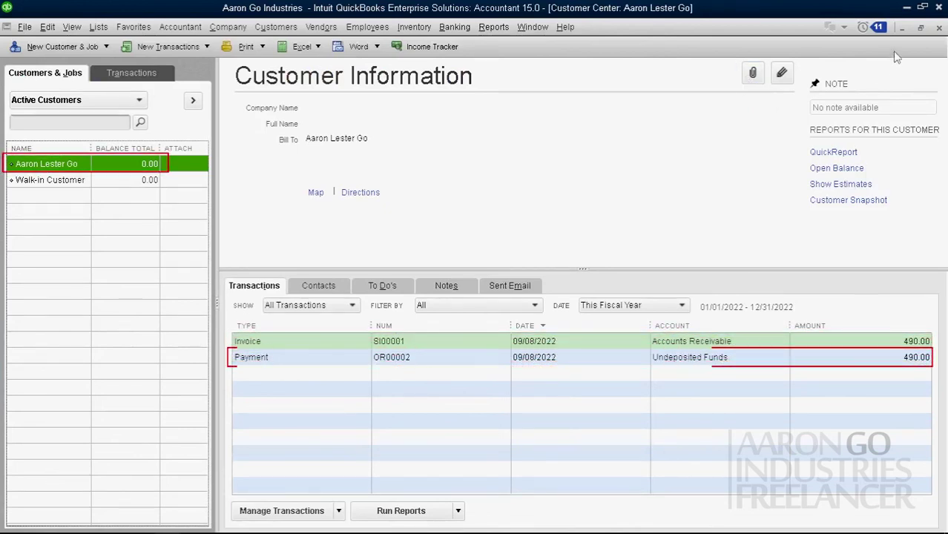
left_click(920, 28)
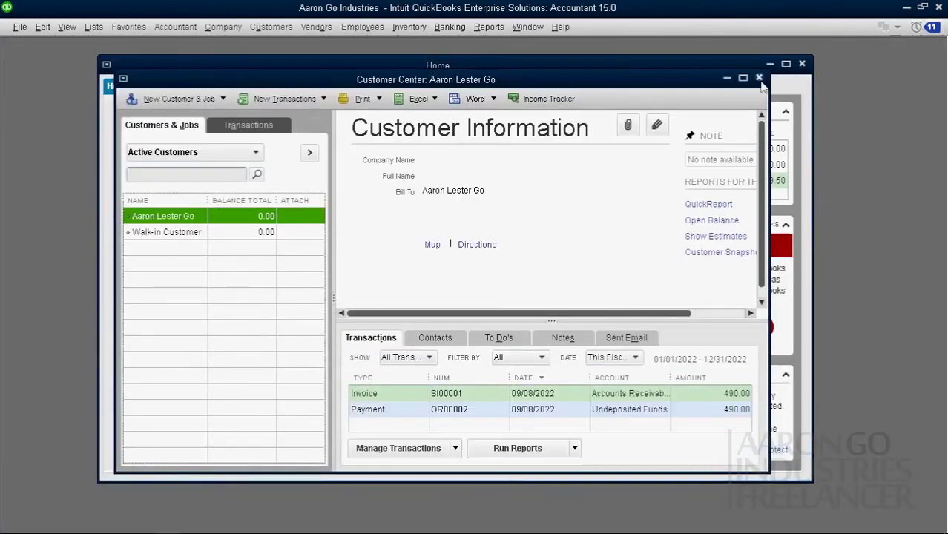
left_click(759, 78)
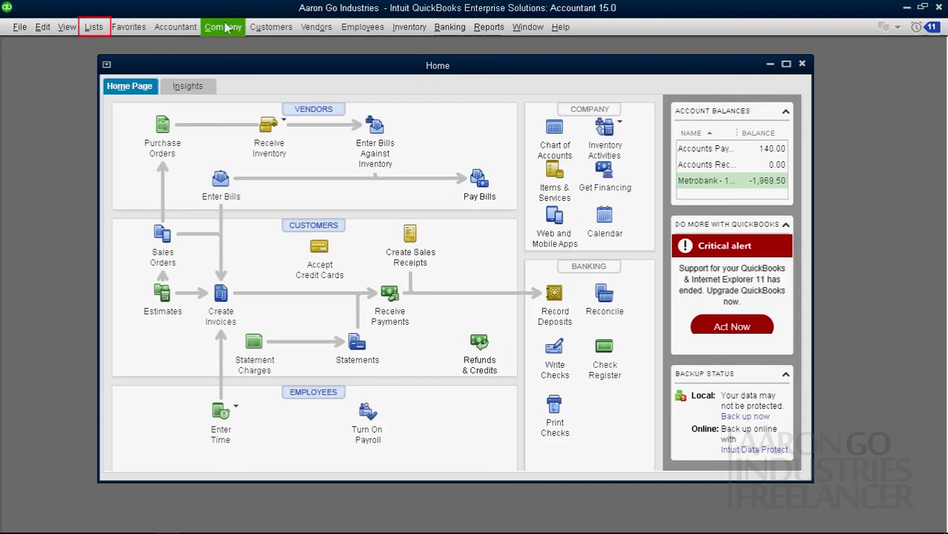
Step: Examine the Accounts Receivable and Undeposited Funds balances in the Chart of Accounts after the payment, and close the list
left_click(94, 27)
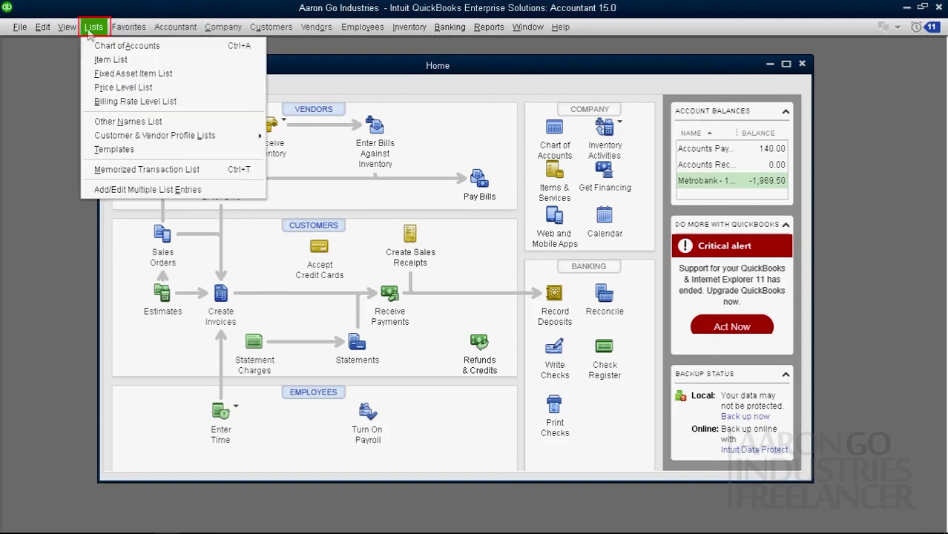
left_click(164, 46)
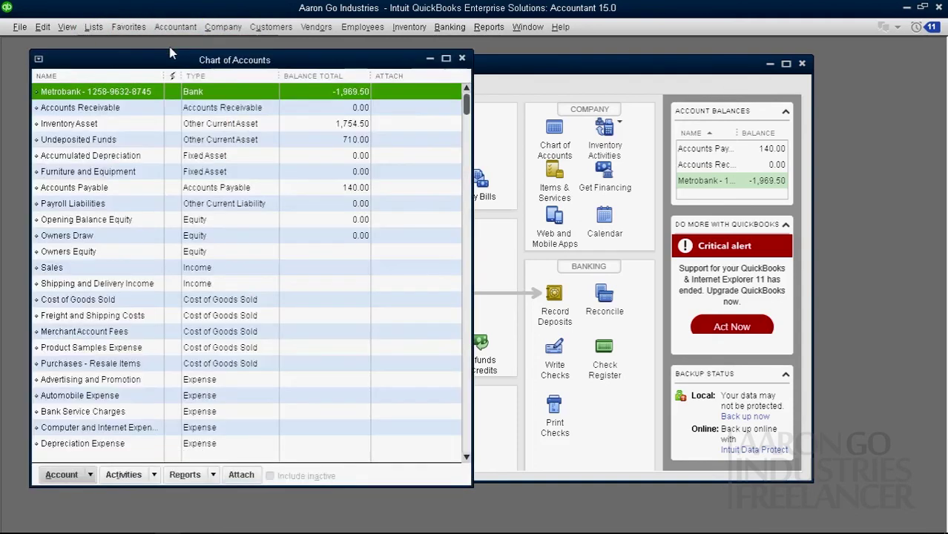
left_click(190, 110)
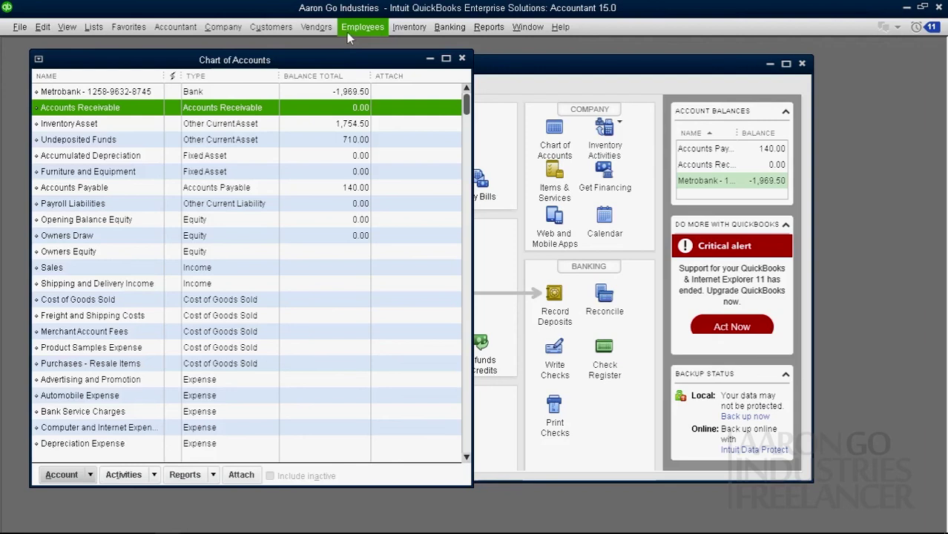
left_click(462, 58)
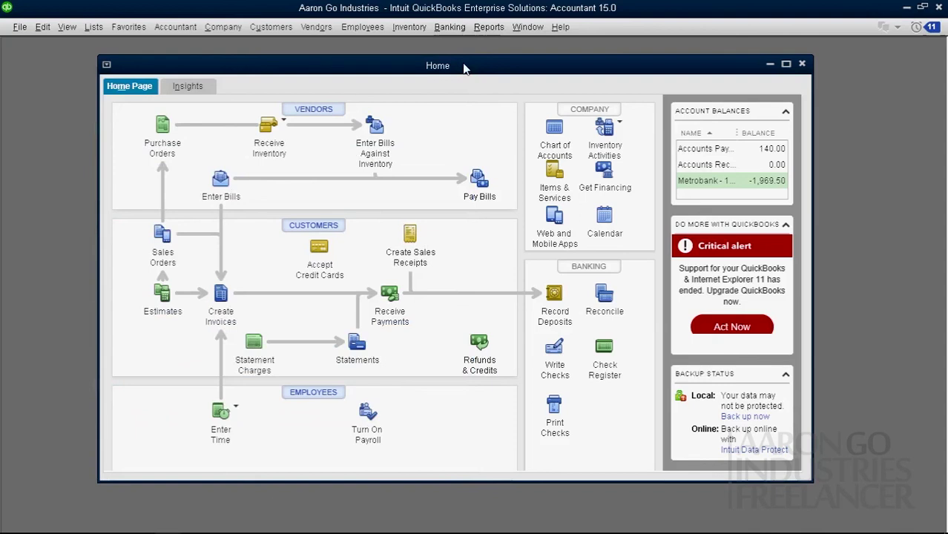